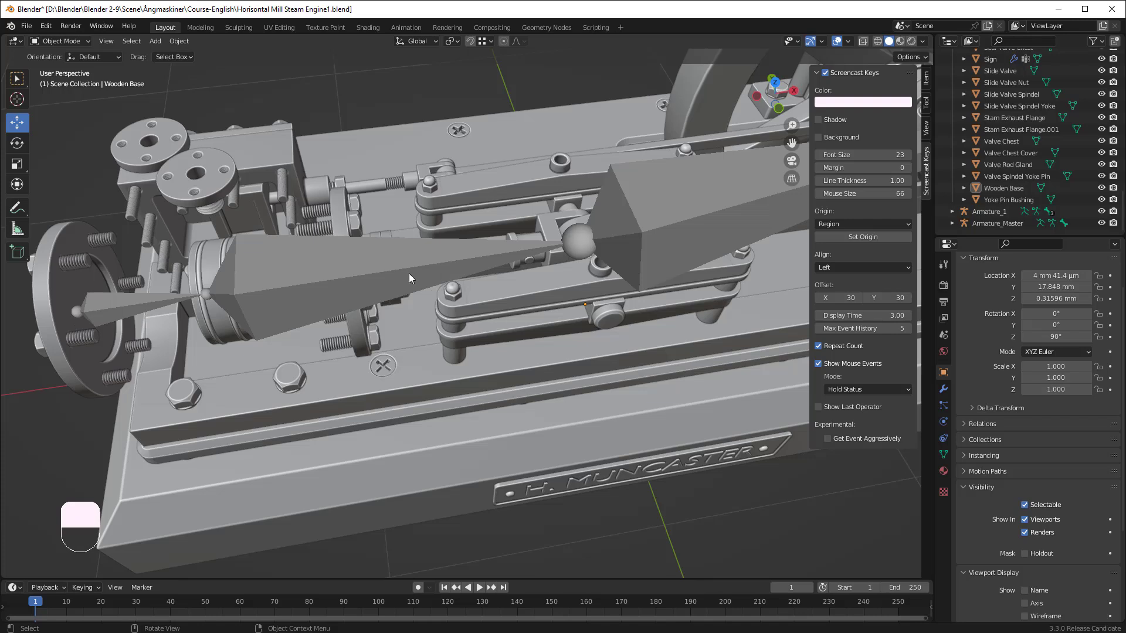
# - Try to select the crosshead while Armature_1 is in Pose Mode, reselect Bone.001 and return to Object Mode
pyautogui.click(385, 265)
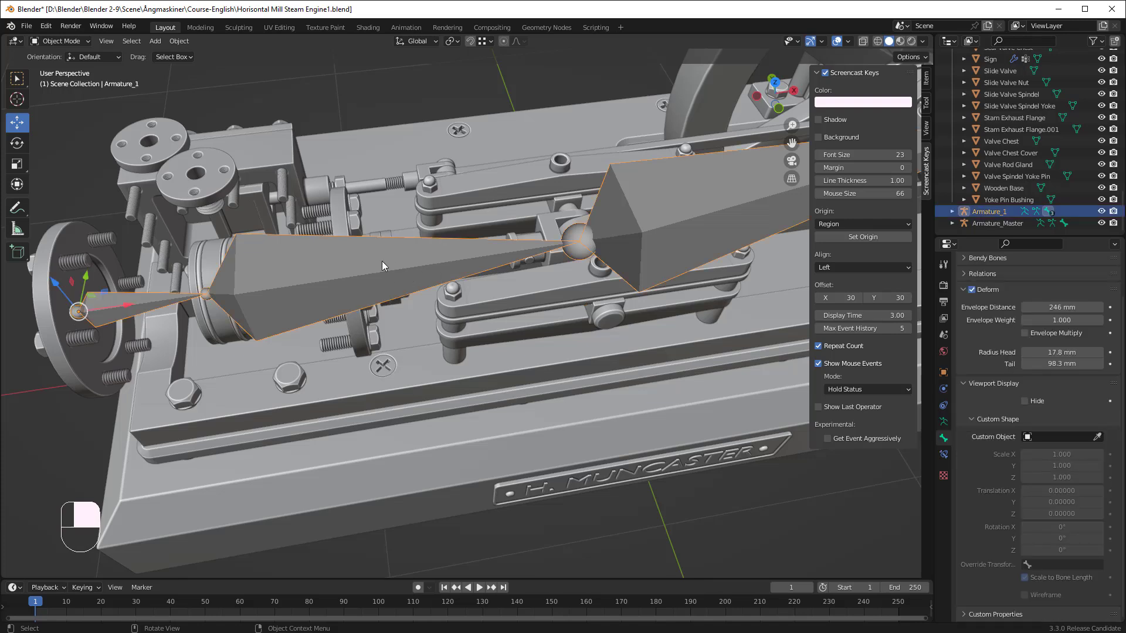
pyautogui.click(61, 41)
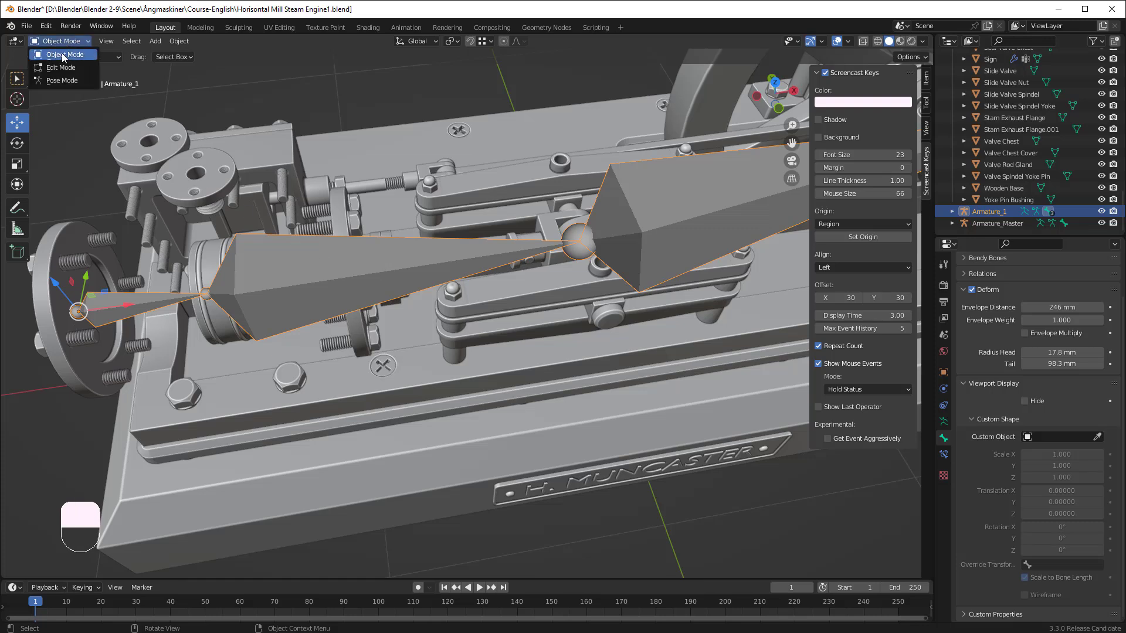
pyautogui.click(56, 81)
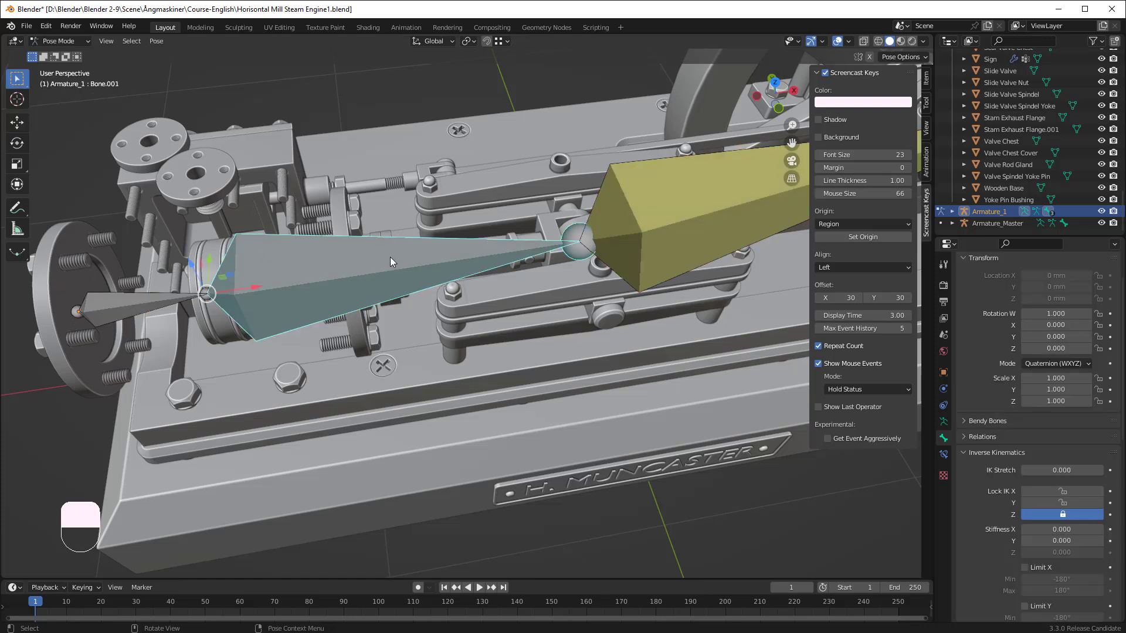
pyautogui.scroll(3, 431, 268)
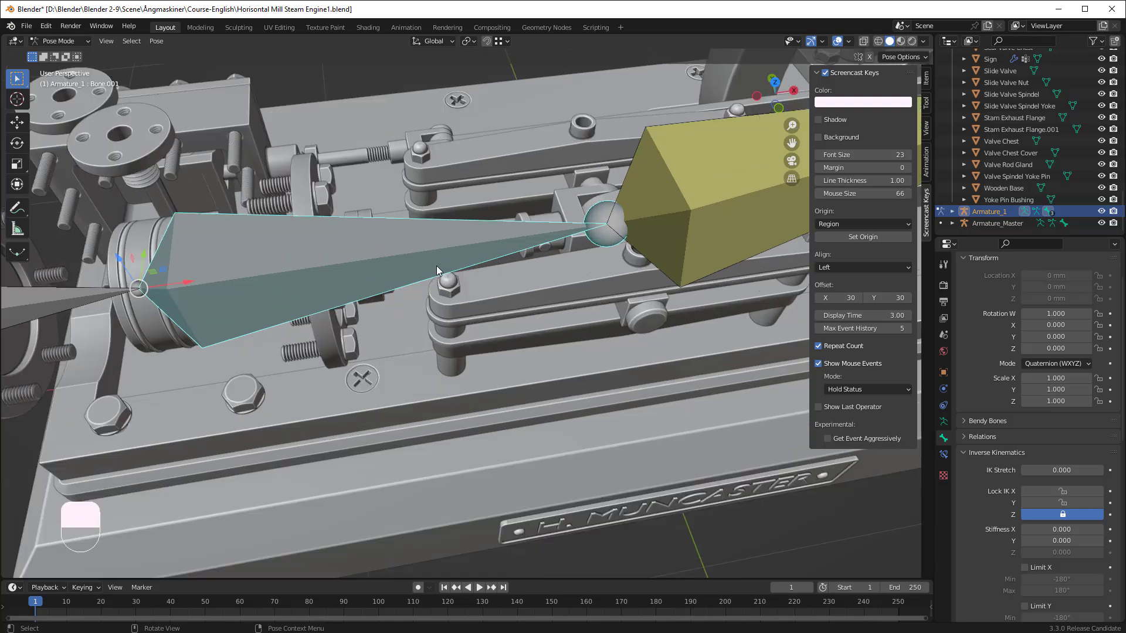
pyautogui.moveTo(441, 279); pyautogui.dragTo(433, 318, button='middle')
pyautogui.keyDown('shift'); pyautogui.moveTo(364, 320); pyautogui.dragTo(431, 307, button='middle'); pyautogui.keyUp('shift')
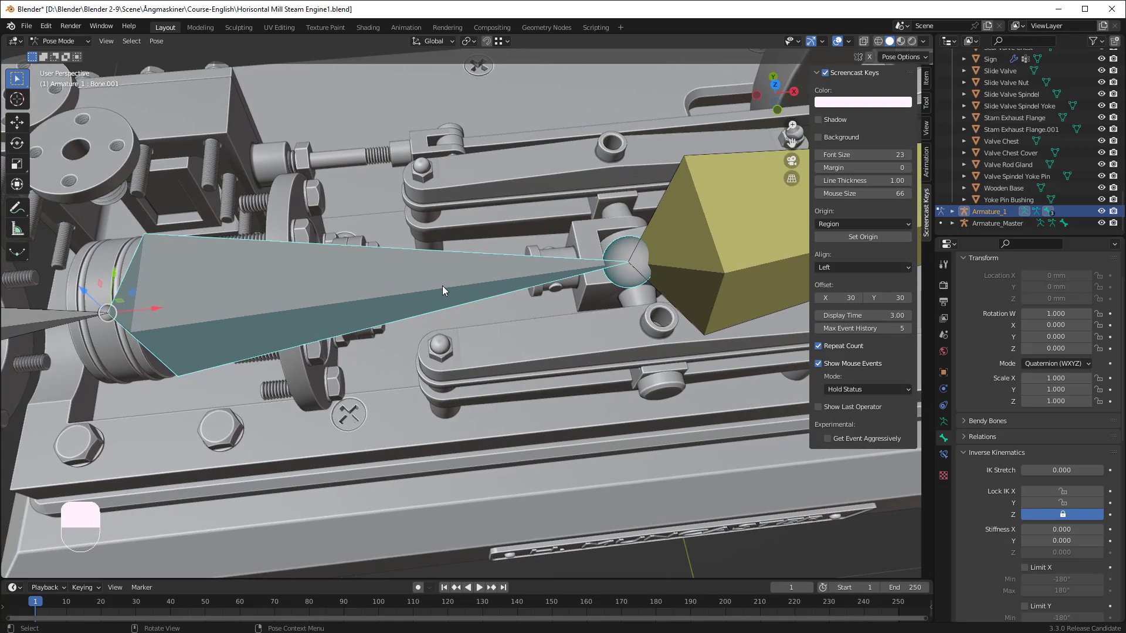
pyautogui.click(582, 234)
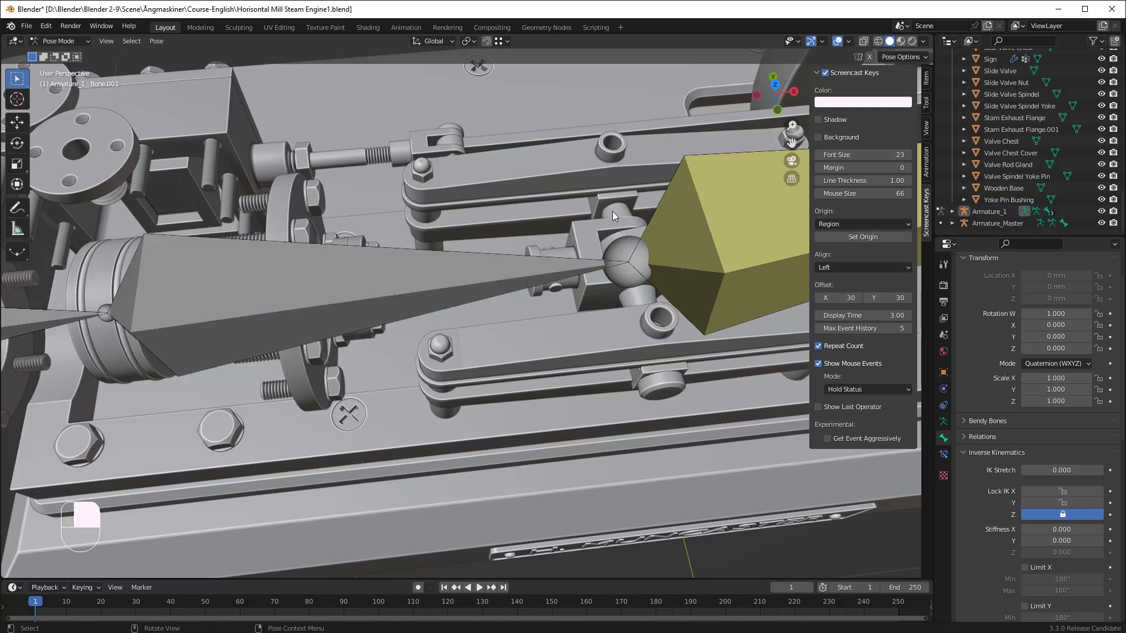
pyautogui.click(428, 279)
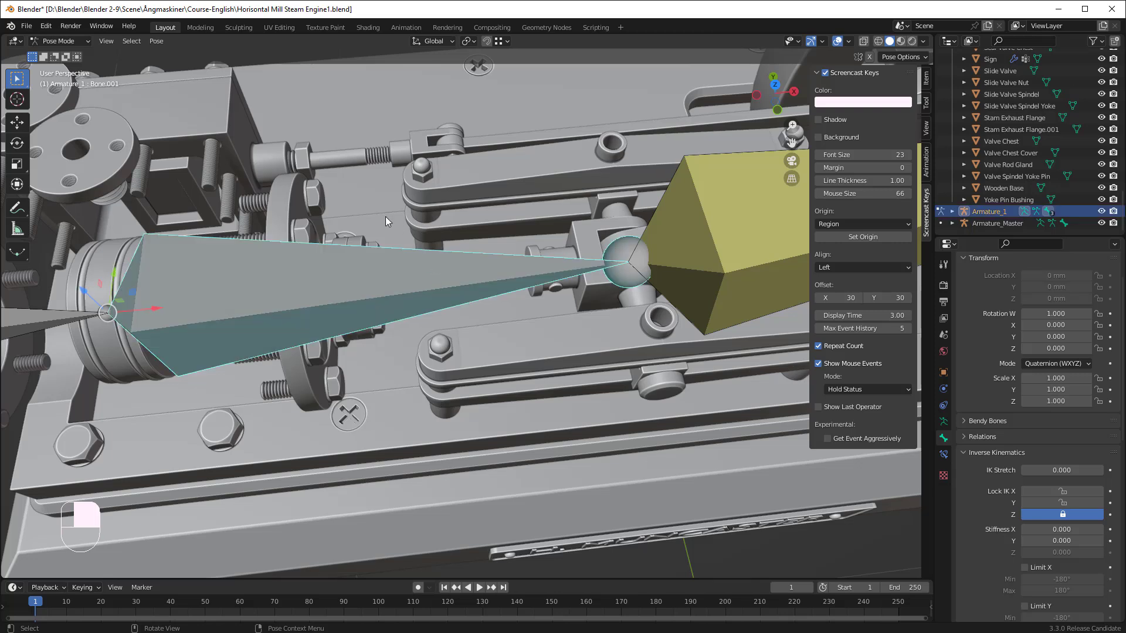
pyautogui.click(54, 42)
pyautogui.click(59, 51)
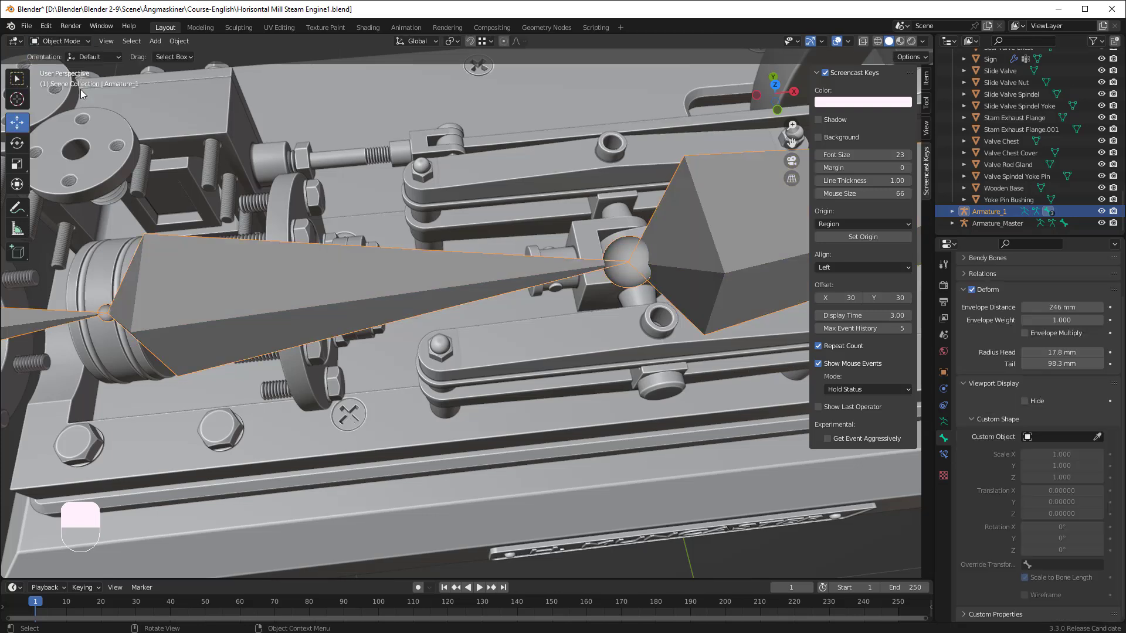
# - Try parenting the crosshead to Bone.001 by selecting it with Armature_1 in Object Mode and switching to Pose Mode
pyautogui.click(588, 233)
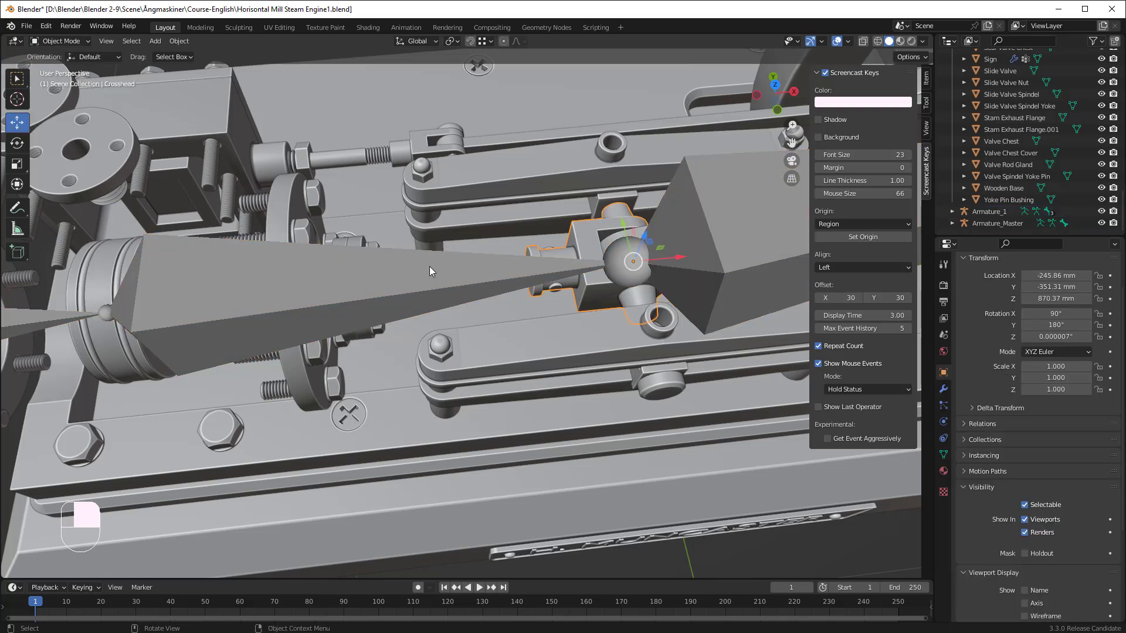
pyautogui.keyDown('shift'); pyautogui.click(394, 271); pyautogui.keyUp('shift')
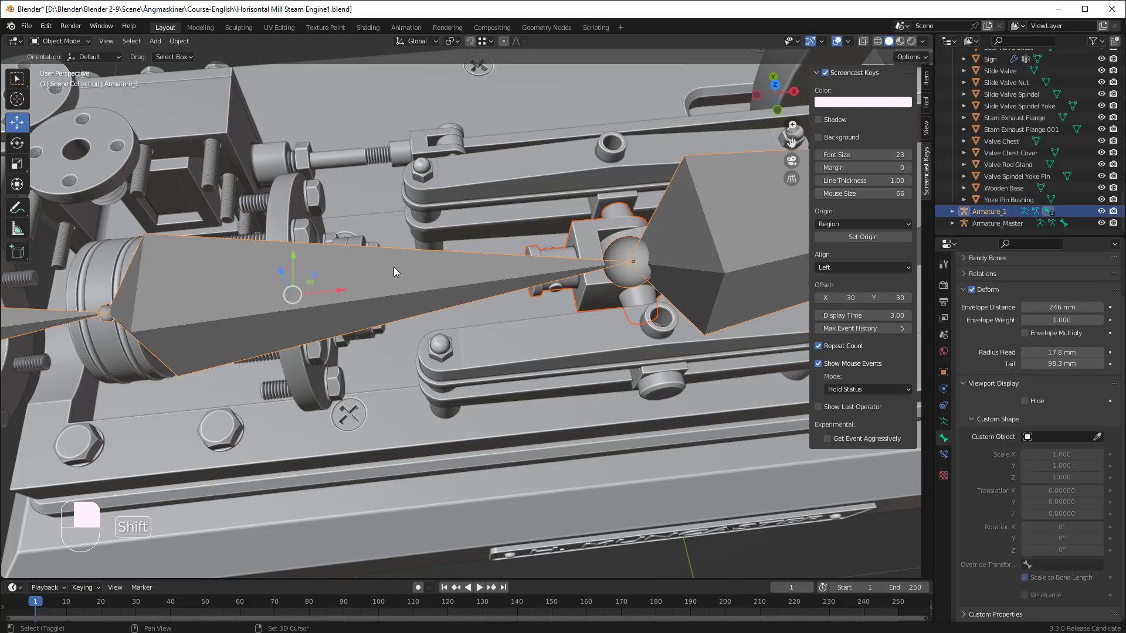
pyautogui.click(54, 41)
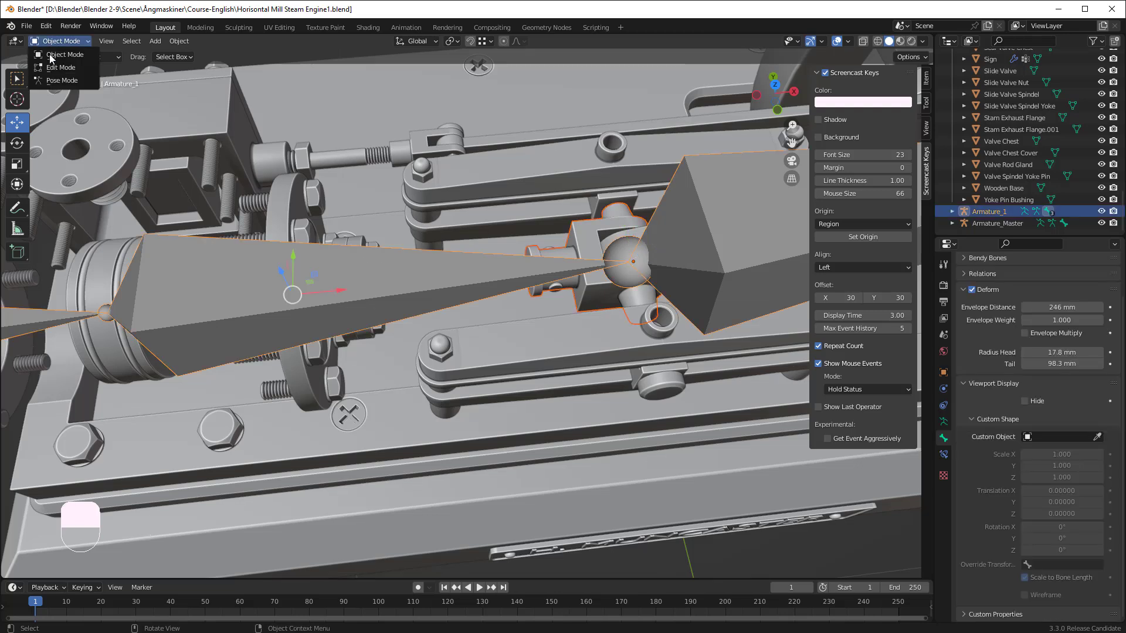
pyautogui.click(54, 80)
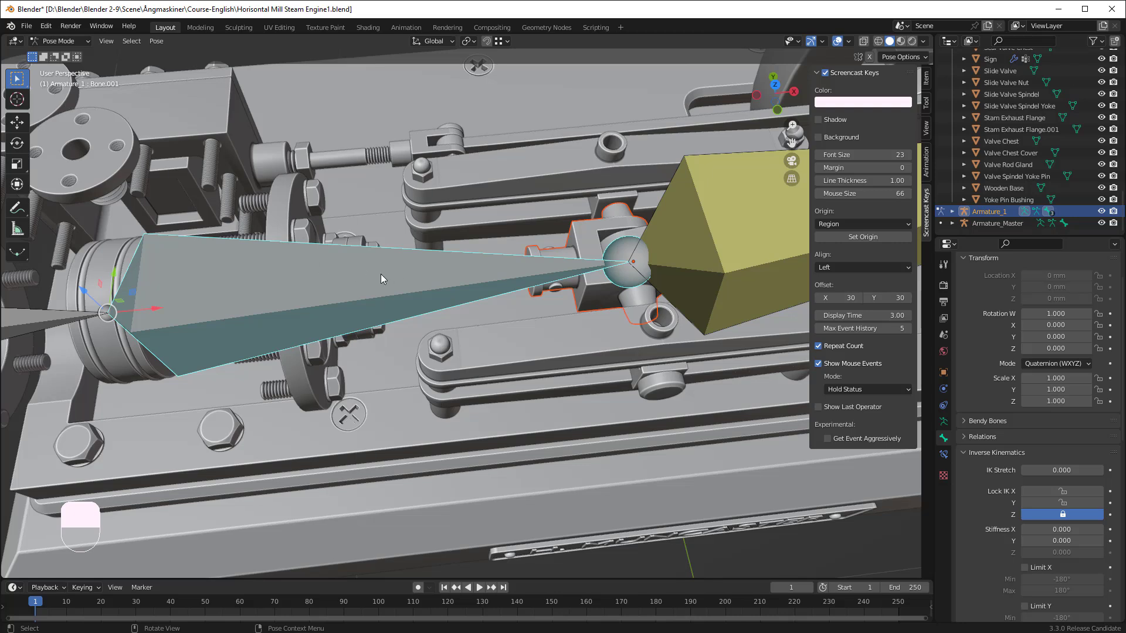
pyautogui.hotkey('ctrl', 'p')
pyautogui.click(45, 41)
pyautogui.click(63, 54)
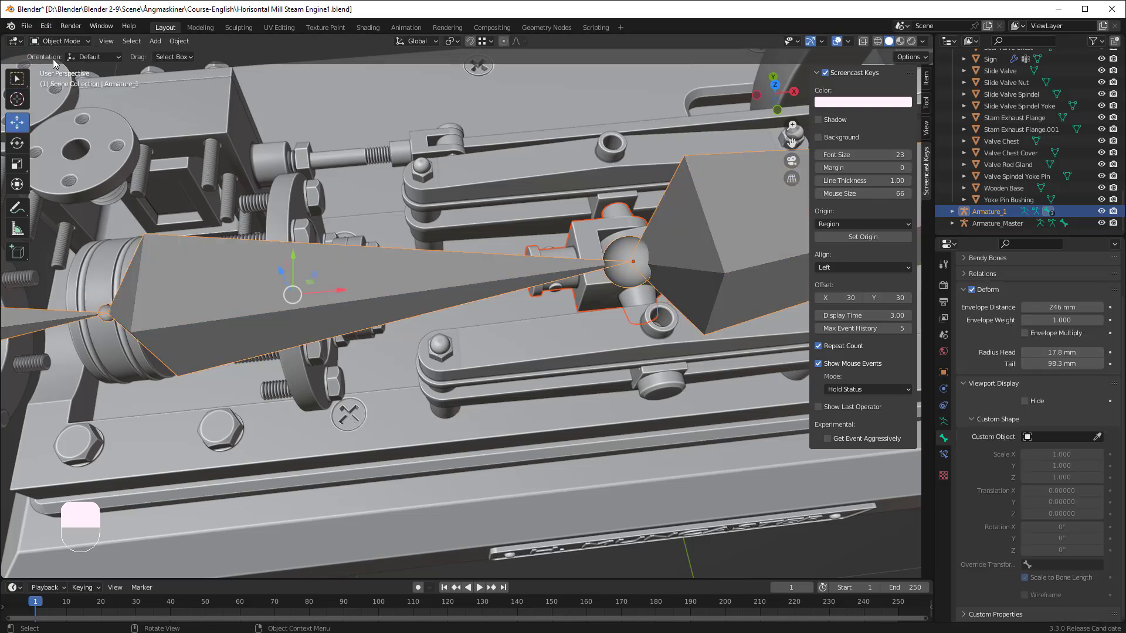
pyautogui.click(305, 58)
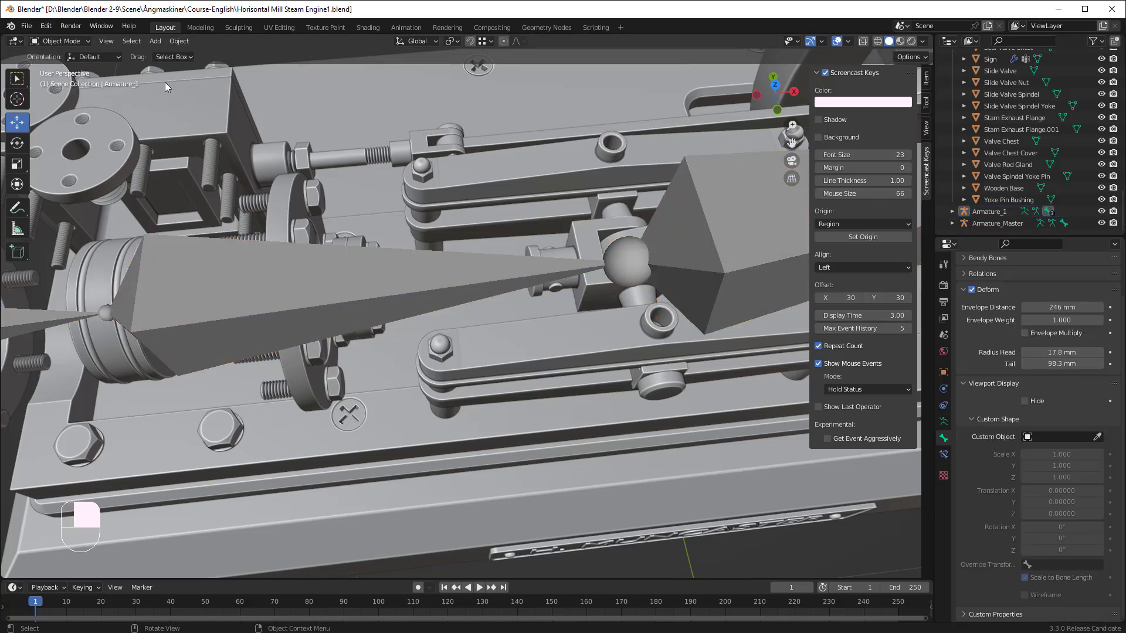
# - Turn off Lock Object Modes
pyautogui.click(45, 26)
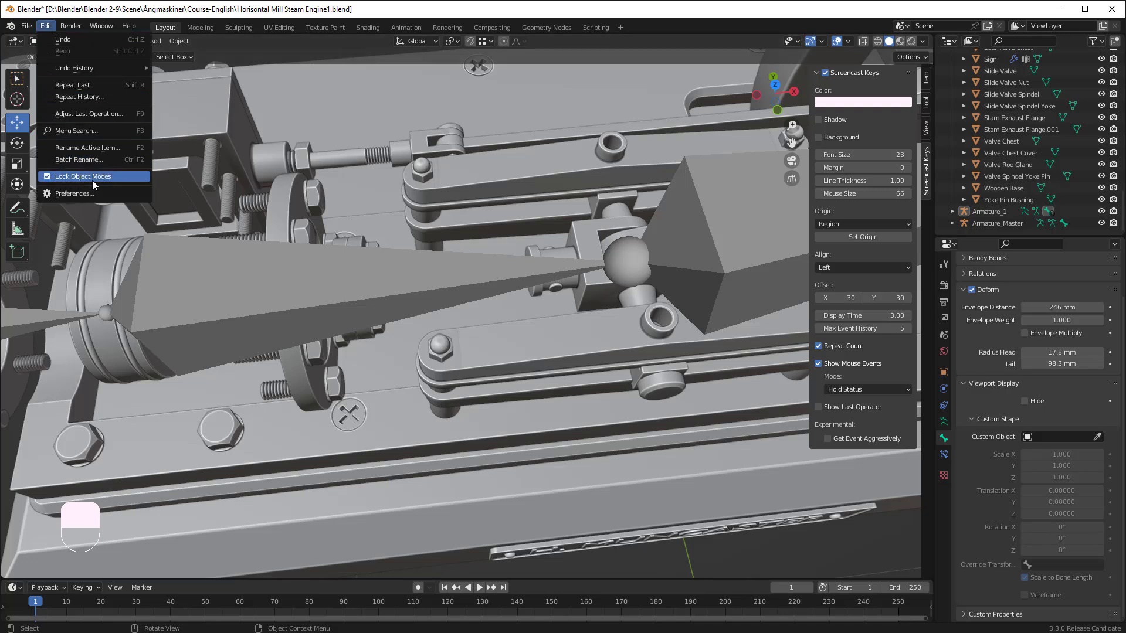
pyautogui.click(47, 178)
pyautogui.click(48, 26)
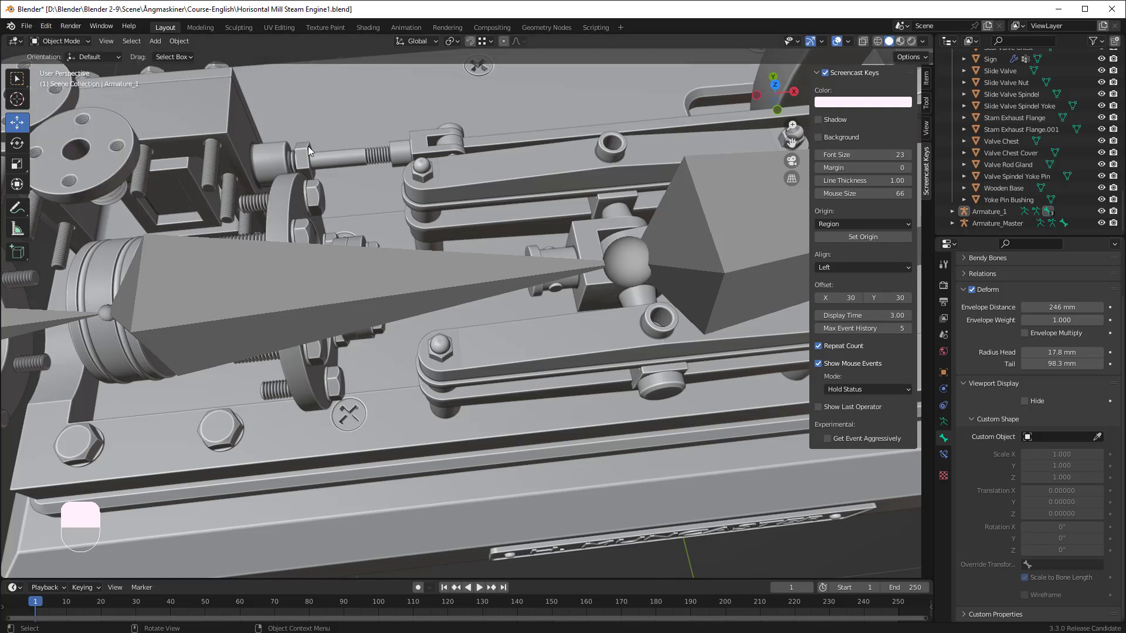
# - Put Armature_1 in Pose Mode, select the crosshead directly from there and check the Lock Object Modes setting
pyautogui.click(335, 284)
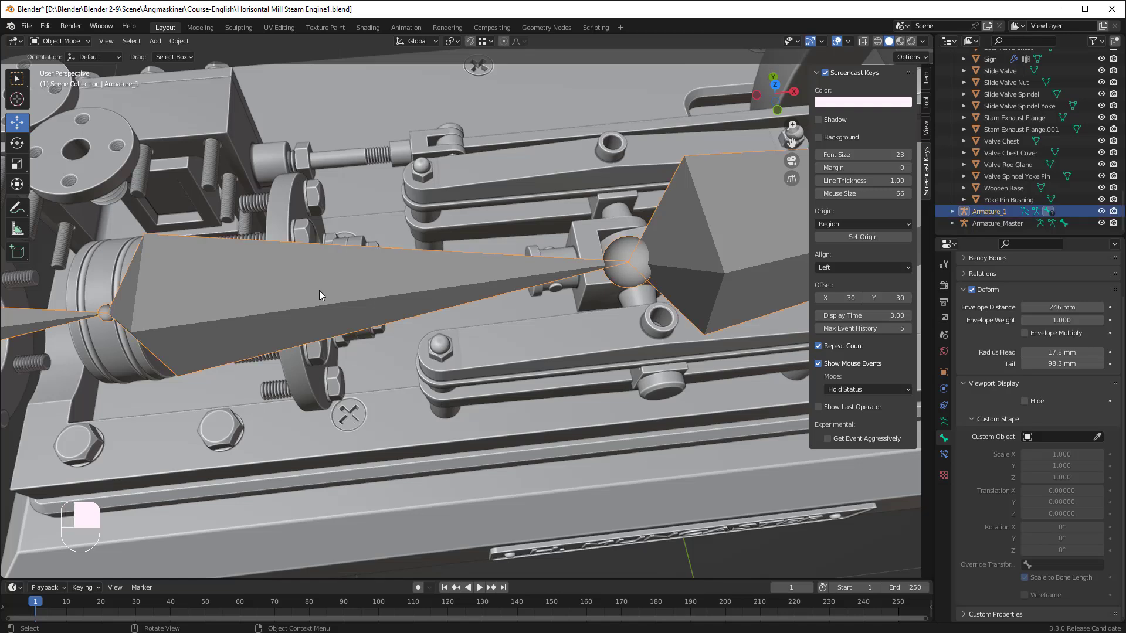
pyautogui.click(47, 41)
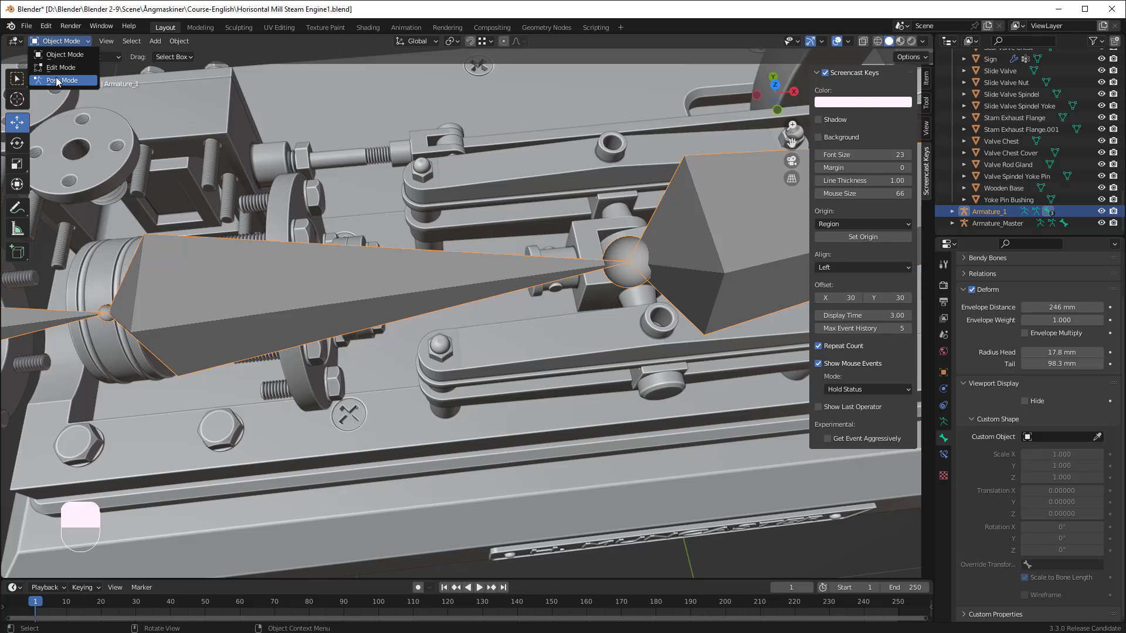
pyautogui.click(58, 80)
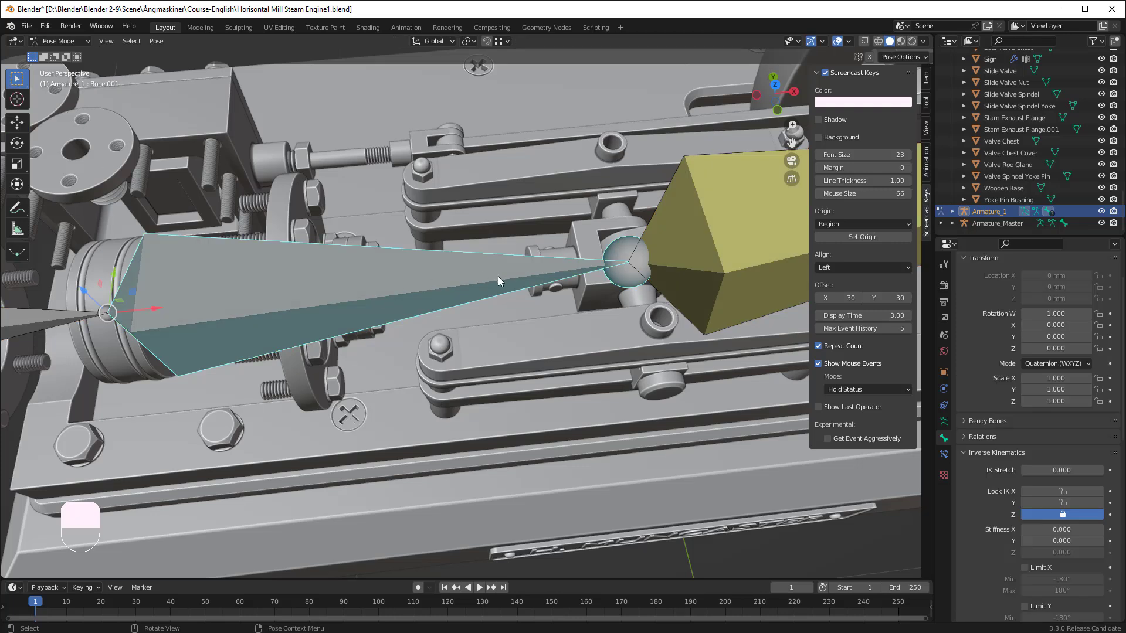
pyautogui.click(583, 234)
pyautogui.click(46, 25)
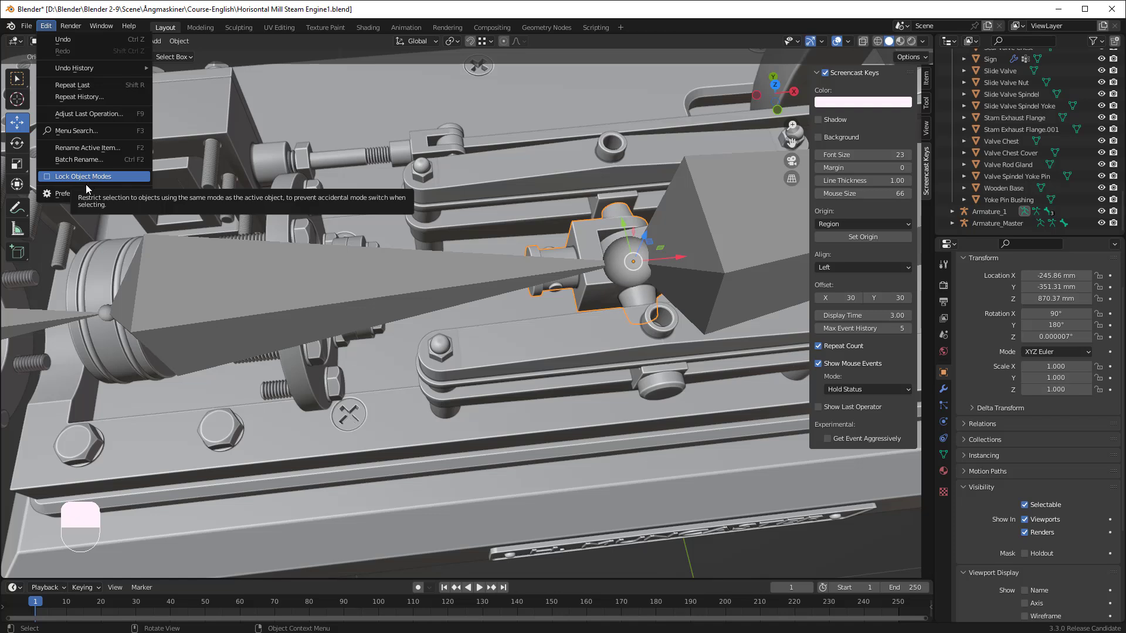
pyautogui.click(86, 183)
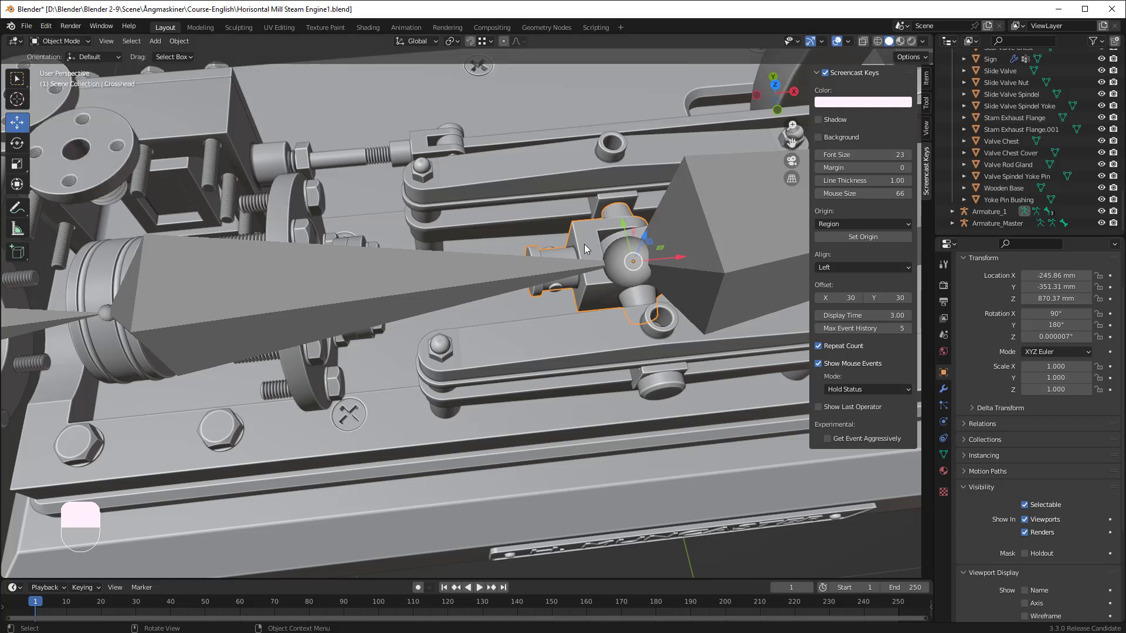
# - Add Bone.001 of Armature_1 to the selection and parent the crosshead to it with the Bone option
pyautogui.press('shift')
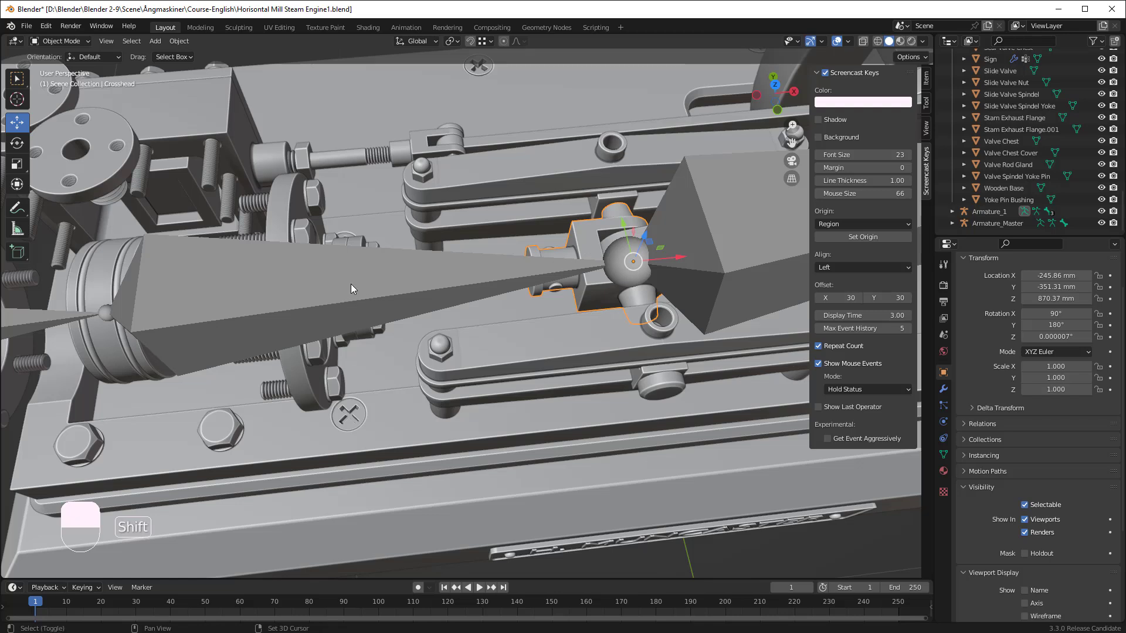
pyautogui.keyDown('shift'); pyautogui.click(351, 284); pyautogui.keyUp('shift')
pyautogui.keyDown('shift'); pyautogui.click(365, 287); pyautogui.keyUp('shift')
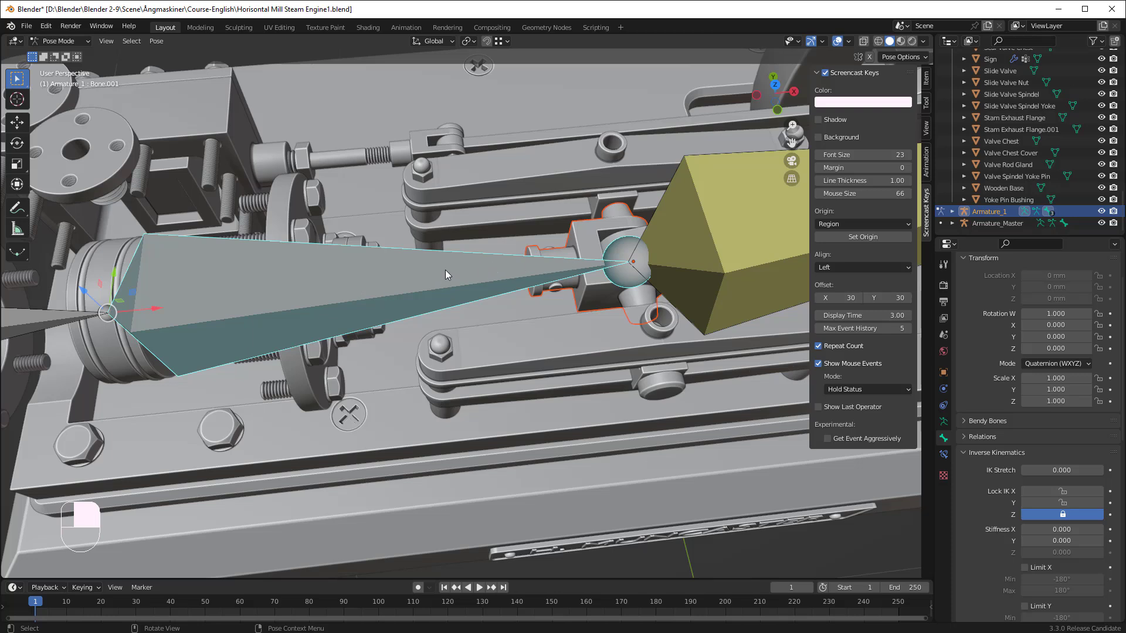
pyautogui.hotkey('ctrl', 'p')
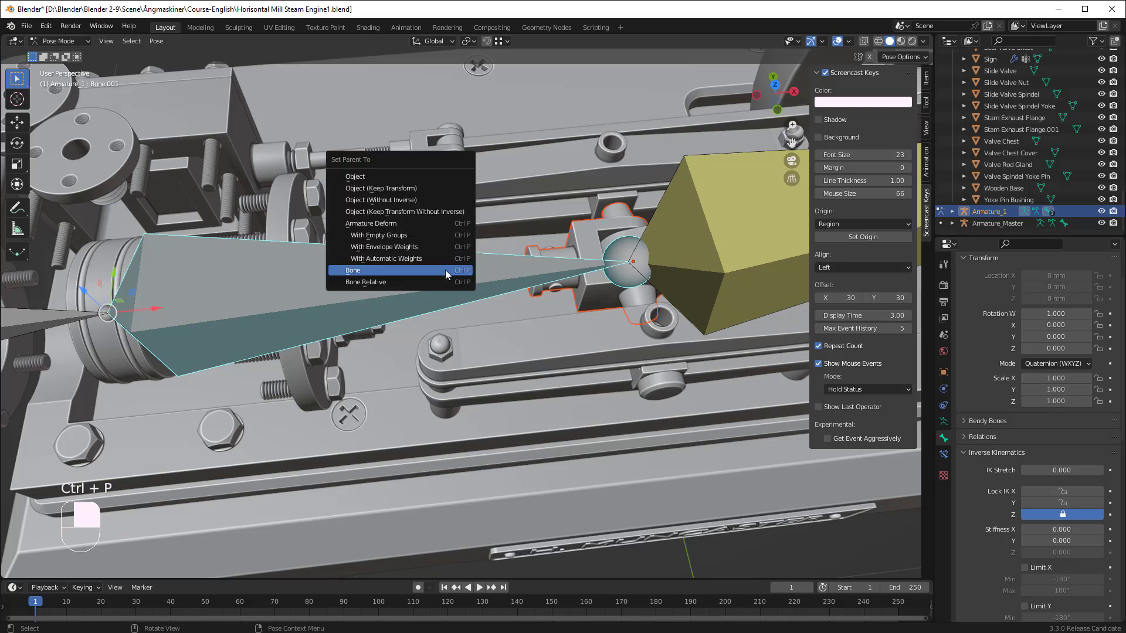
pyautogui.click(356, 272)
# - Parent the connecting rod to Bone.002 of Armature_1 with the Bone option
pyautogui.keyDown('shift'); pyautogui.moveTo(679, 317); pyautogui.dragTo(277, 353, button='middle'); pyautogui.keyUp('shift')
pyautogui.keyDown('shift'); pyautogui.moveTo(561, 304); pyautogui.dragTo(496, 345, button='middle'); pyautogui.keyUp('shift')
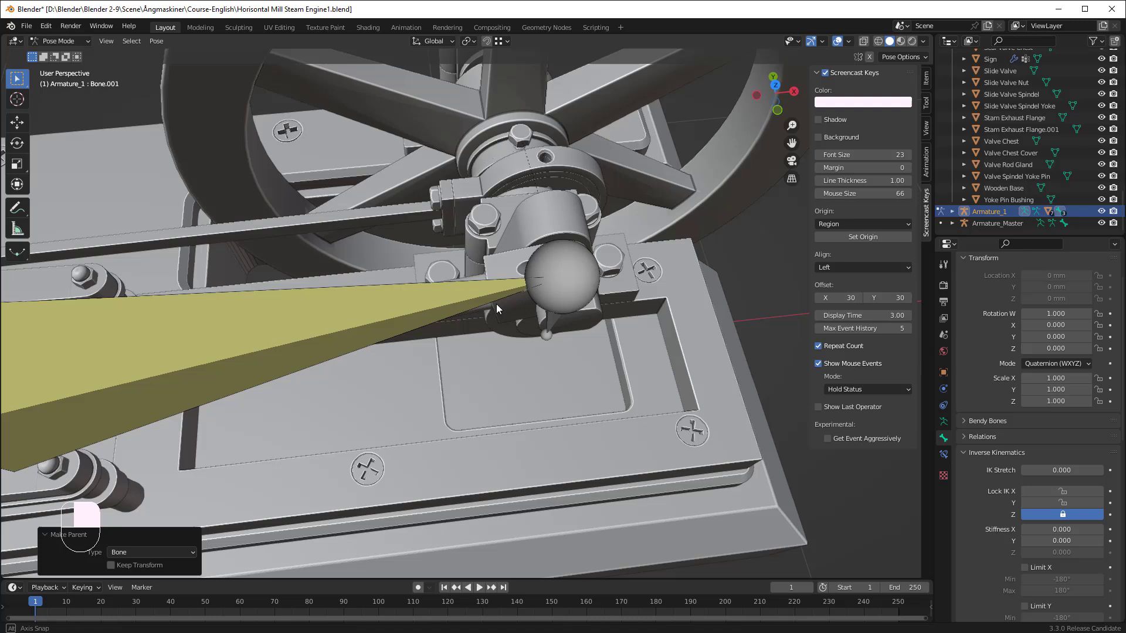
pyautogui.click(498, 264)
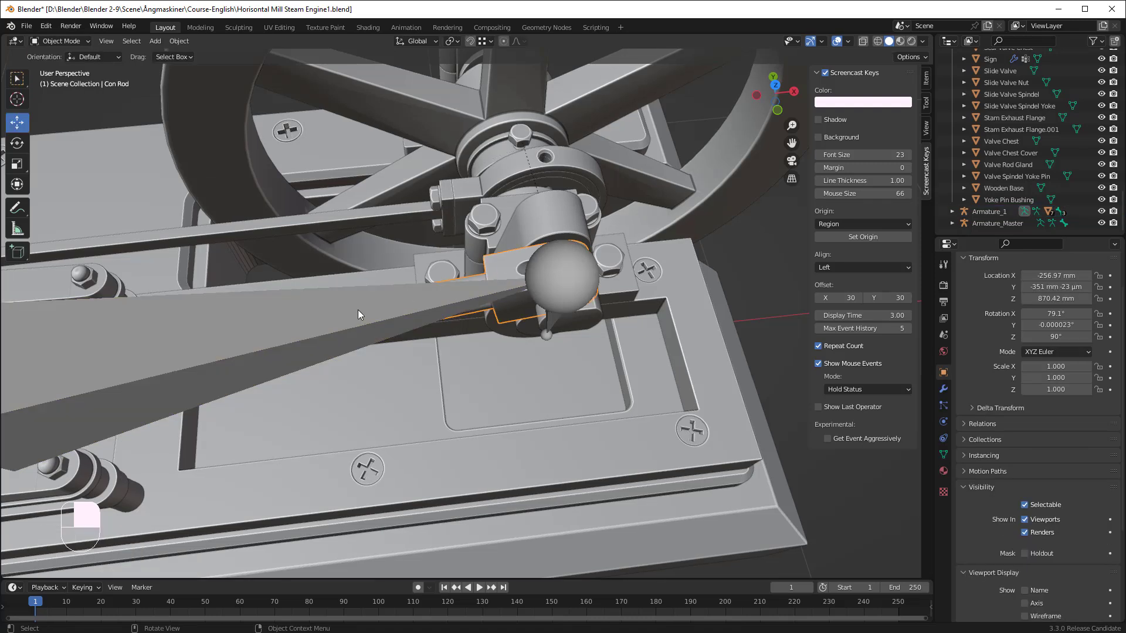
pyautogui.keyDown('shift'); pyautogui.click(301, 319); pyautogui.keyUp('shift')
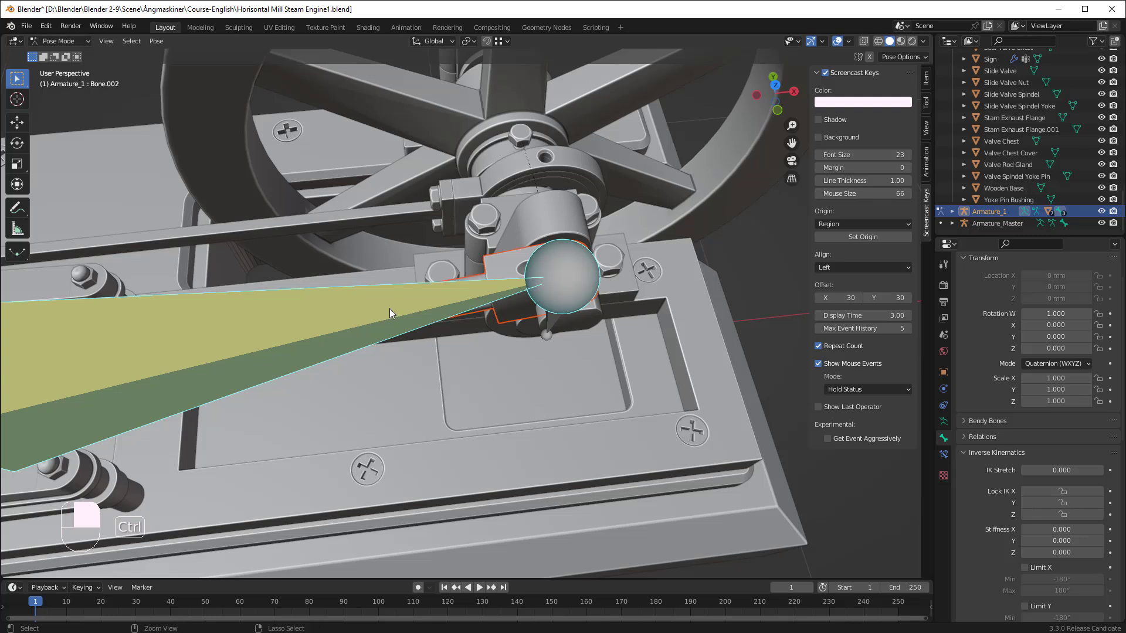
pyautogui.hotkey('ctrl', 'p')
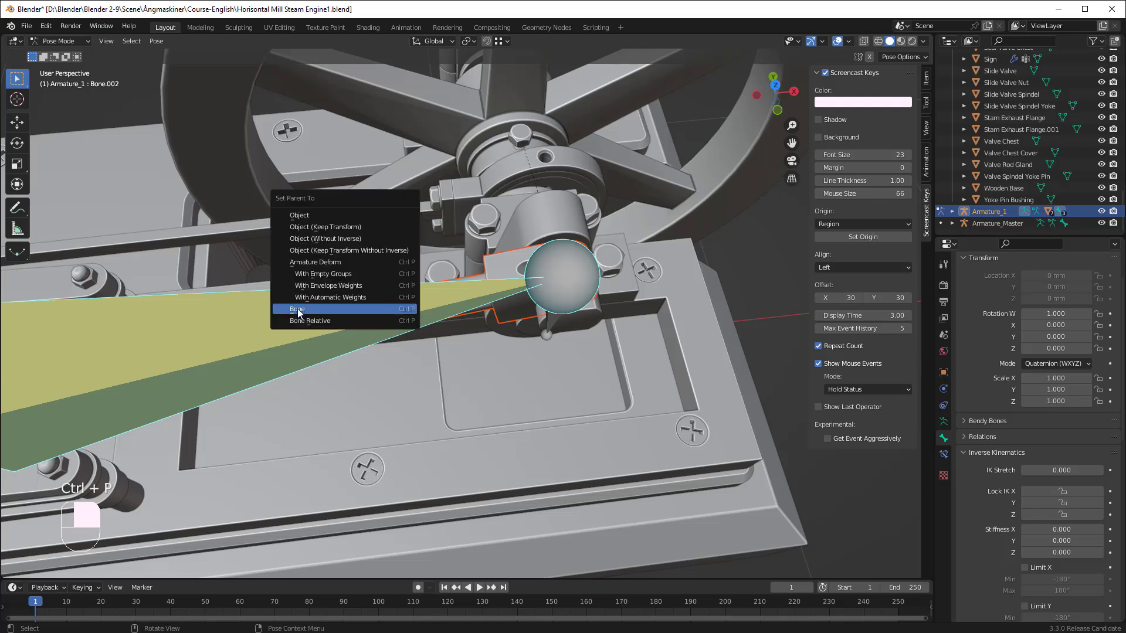
pyautogui.click(298, 308)
# - Return to Object Mode and parent the crank to the Armature_Master bone with the Bone option
pyautogui.scroll(3, 304, 306)
pyautogui.scroll(-5, 307, 304)
pyautogui.moveTo(340, 335); pyautogui.dragTo(312, 290, button='middle')
pyautogui.click(58, 40)
pyautogui.click(54, 54)
pyautogui.moveTo(68, 77); pyautogui.dragTo(382, 315, button='middle')
pyautogui.scroll(-4, 380, 311)
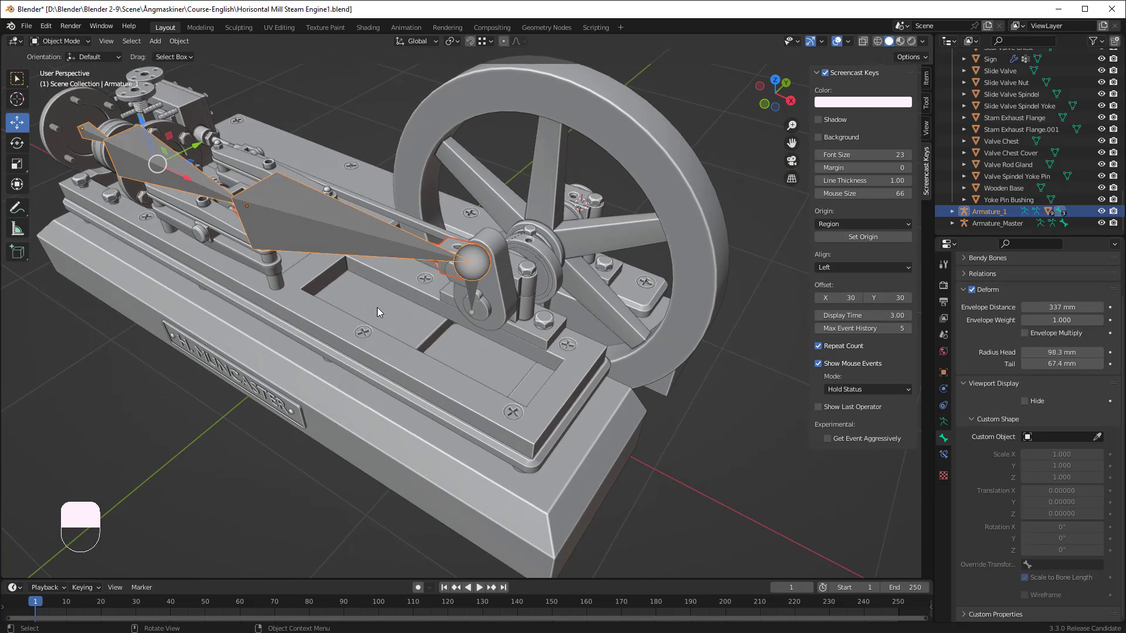
pyautogui.scroll(9, 493, 286)
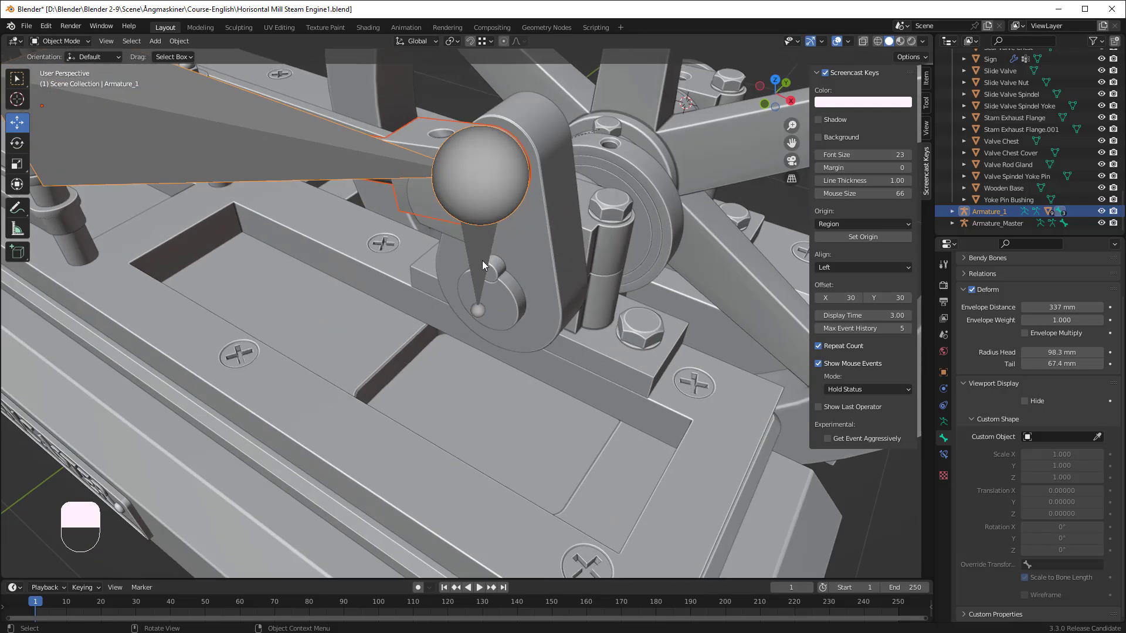
pyautogui.click(538, 255)
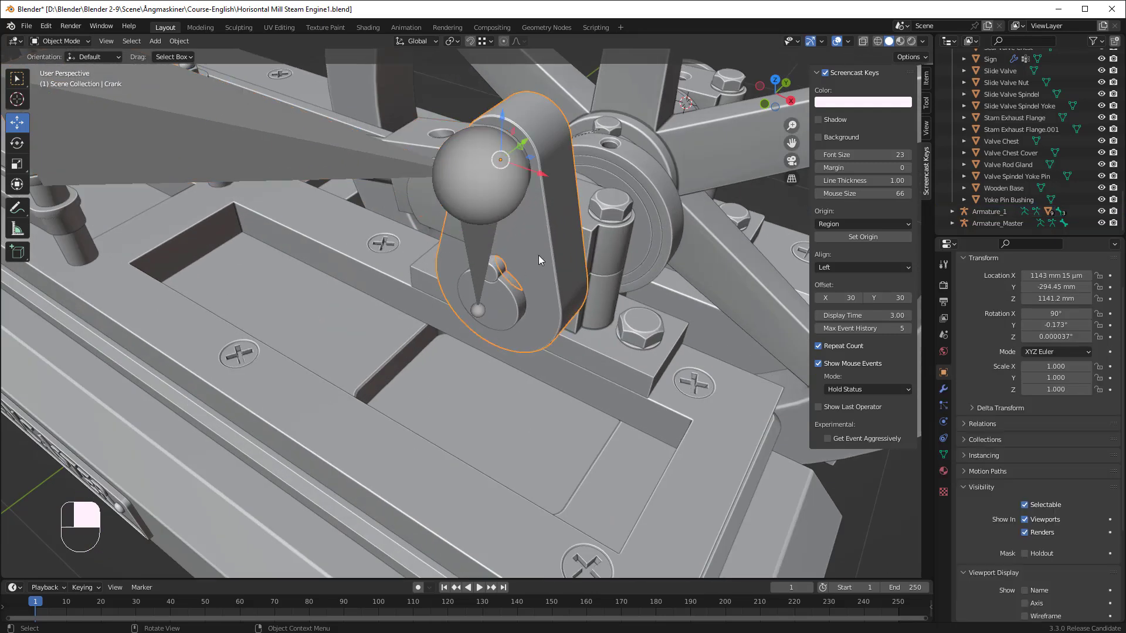
pyautogui.keyDown('shift'); pyautogui.click(481, 245); pyautogui.keyUp('shift')
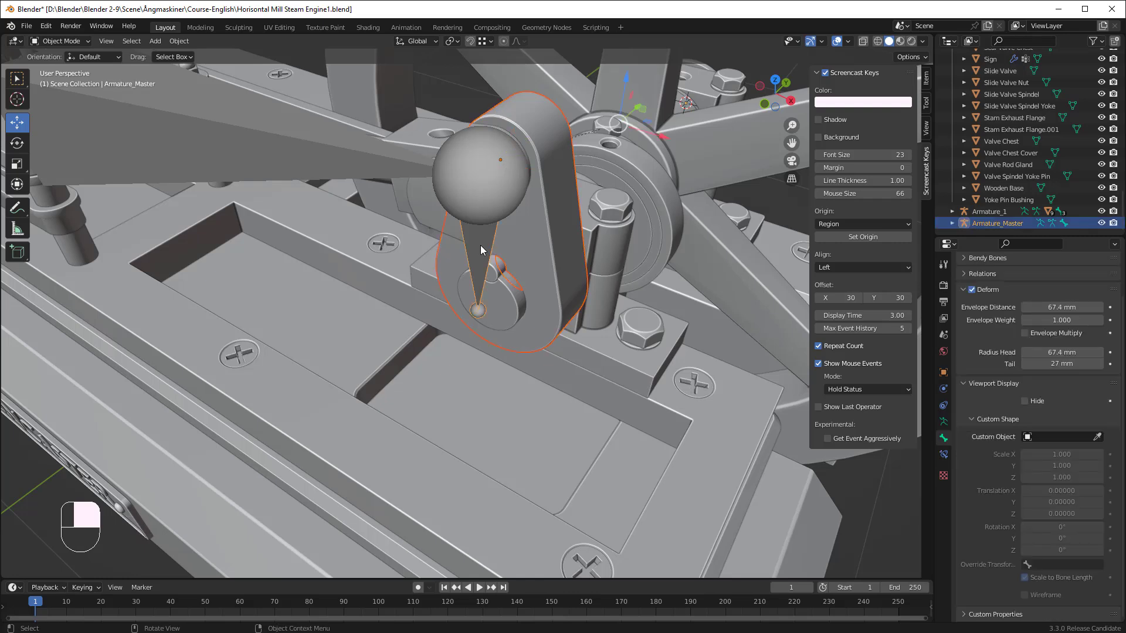
pyautogui.hotkey('ctrl', 'p')
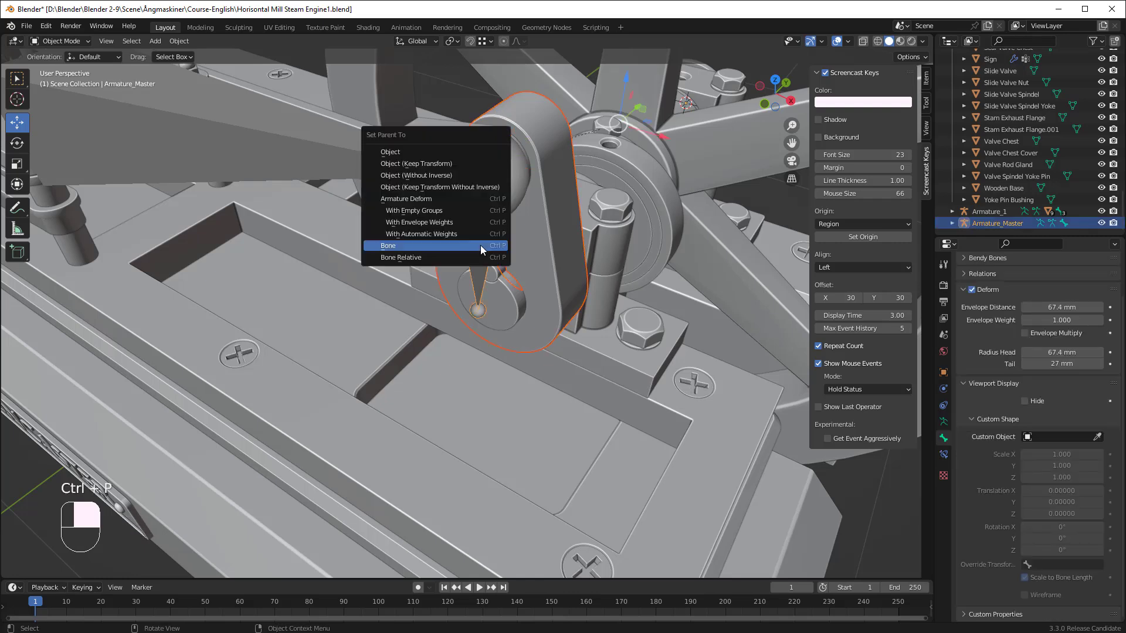
pyautogui.click(481, 245)
pyautogui.scroll(-8, 425, 321)
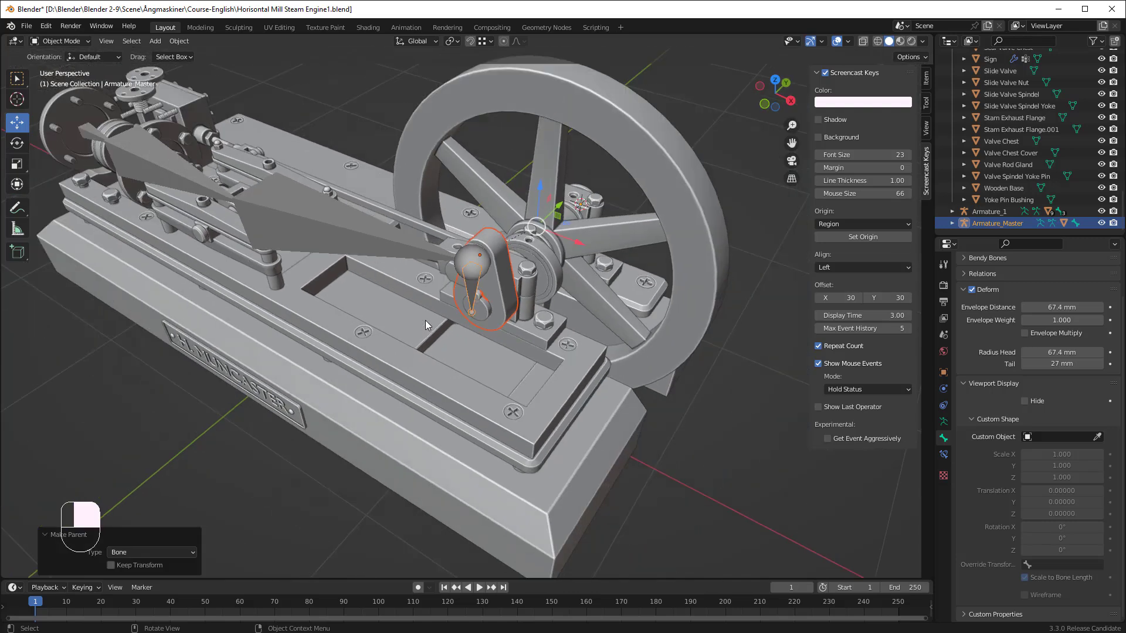
pyautogui.moveTo(388, 305); pyautogui.dragTo(681, 293, button='middle')
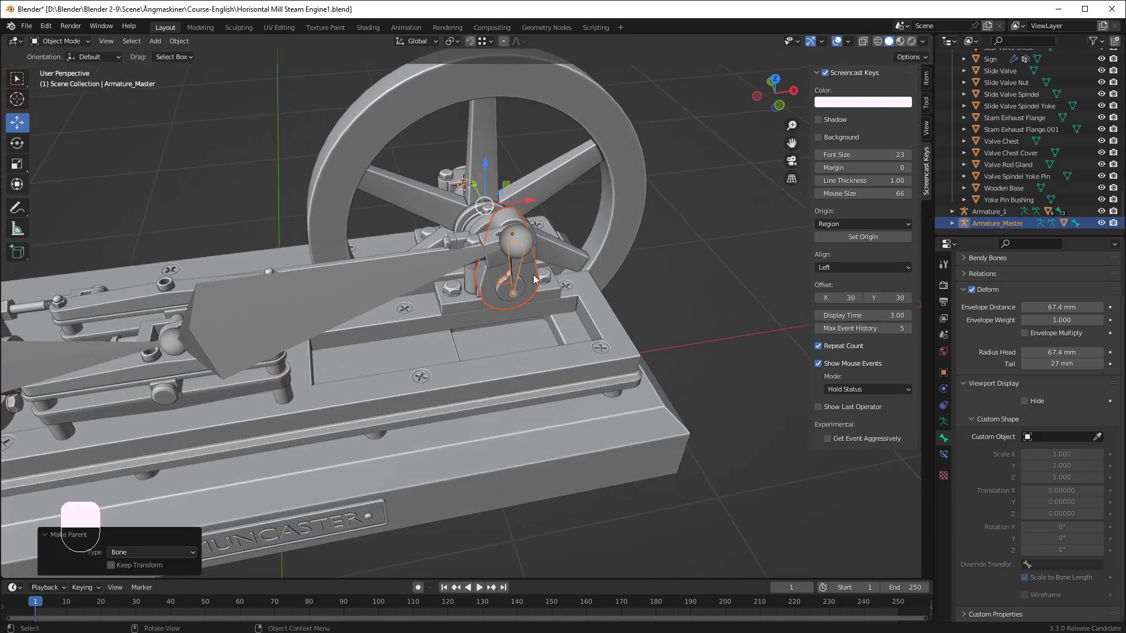
# - Select Armature_Master and try rotating it about the global Y axis to test the linkage, discarding the rotation
pyautogui.click(652, 278)
pyautogui.click(515, 275)
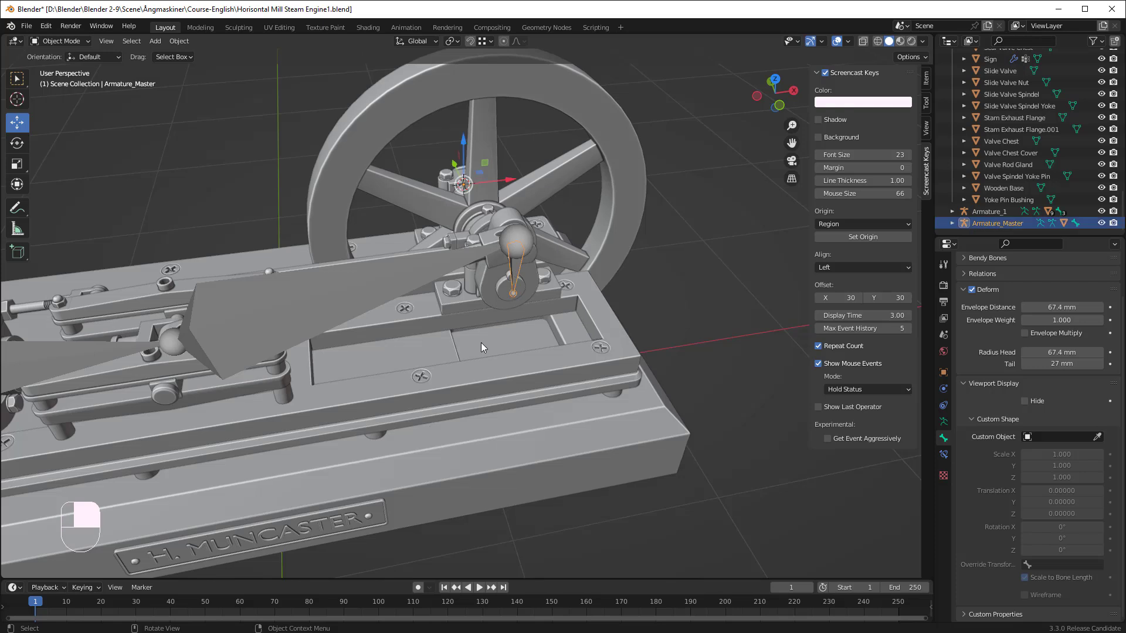
pyautogui.scroll(1, 438, 354)
pyautogui.scroll(-4, 438, 355)
pyautogui.keyDown('shift'); pyautogui.moveTo(438, 354); pyautogui.dragTo(517, 329, button='middle'); pyautogui.keyUp('shift')
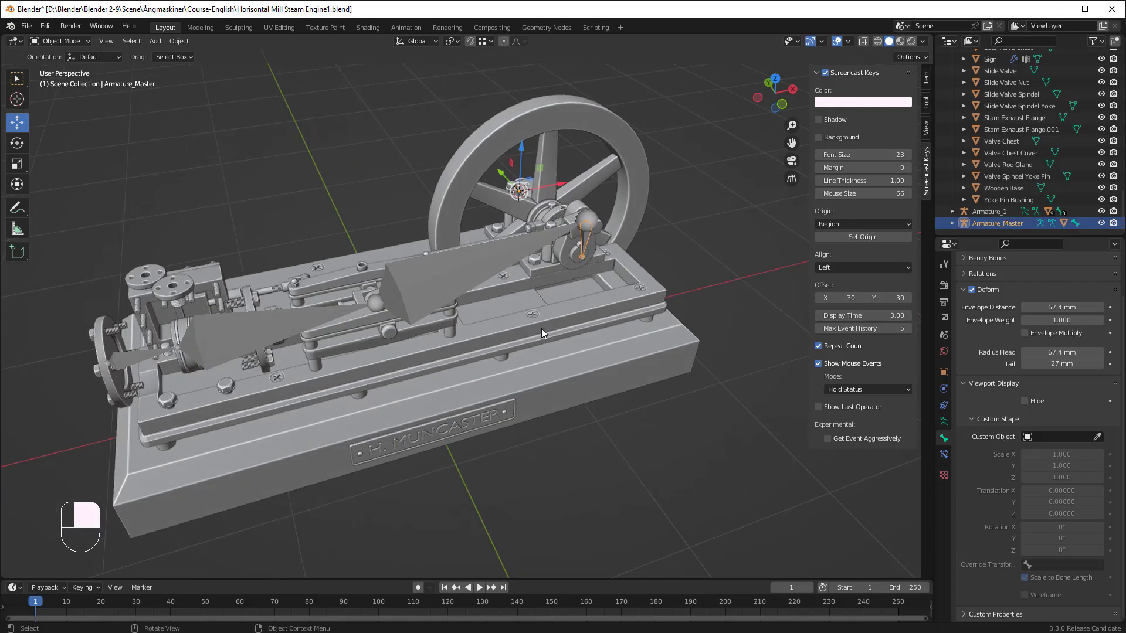
pyautogui.press('r')
pyautogui.press('y')
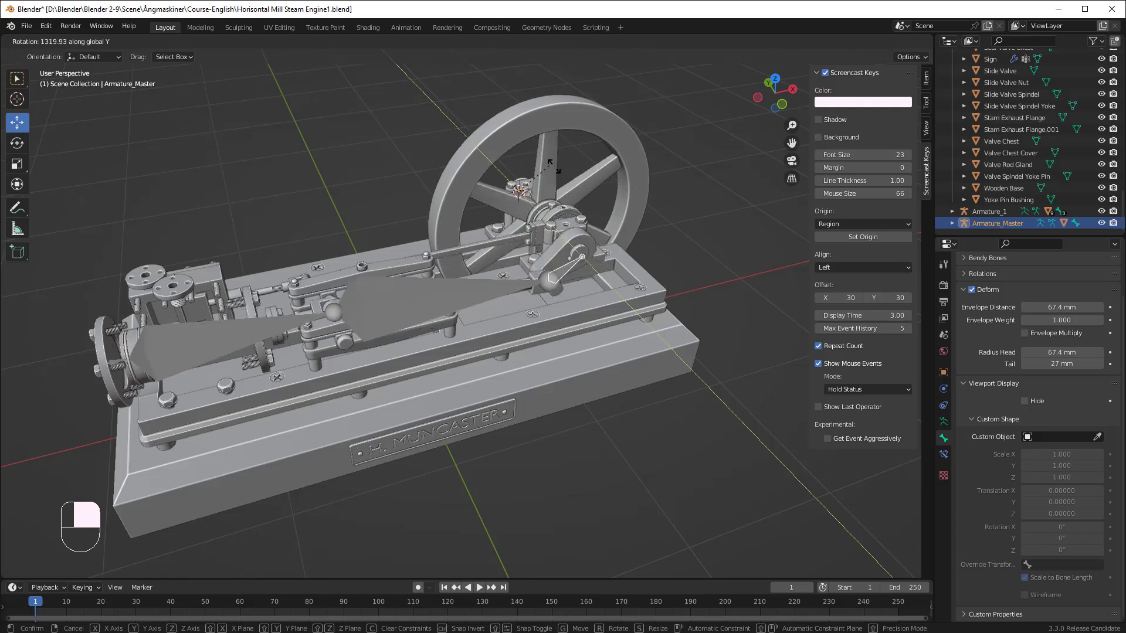
pyautogui.rightClick(544, 293)
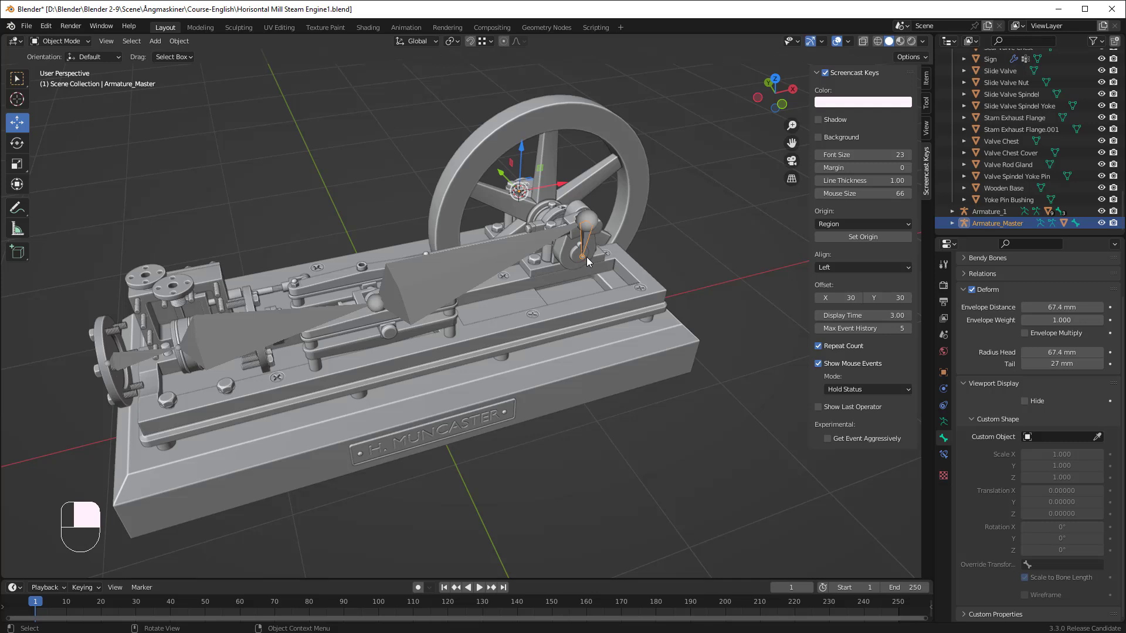
# - In Edit Mode of Armature_Master, select the bone joint at the crankshaft centre and snap the 3D cursor to it
pyautogui.scroll(6, 583, 263)
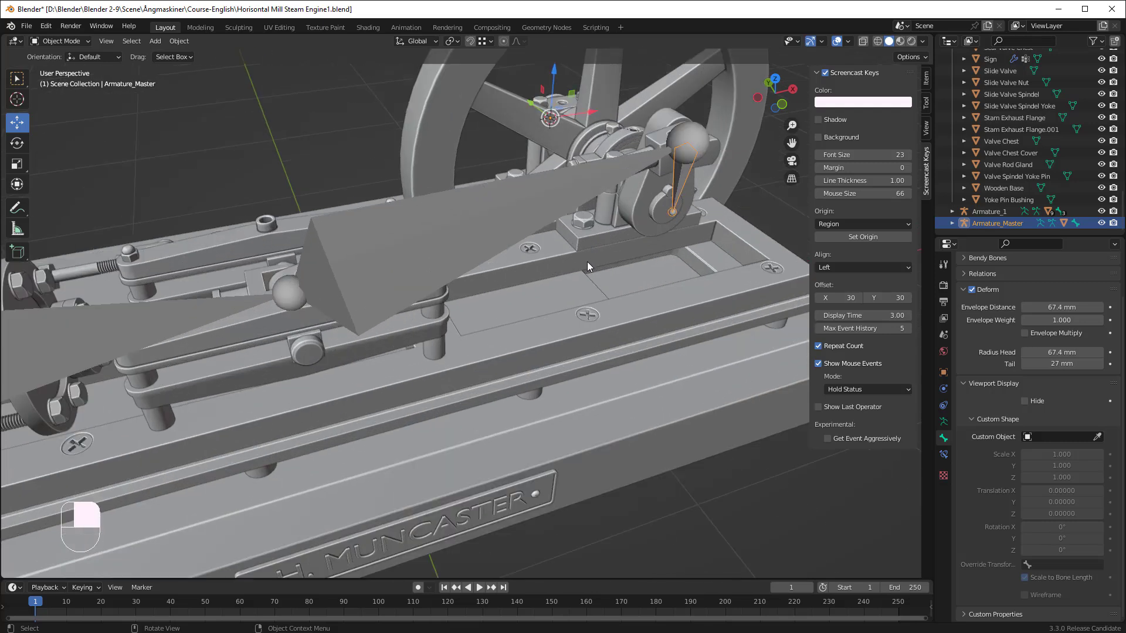
pyautogui.scroll(-5, 376, 325)
pyautogui.scroll(6, 388, 276)
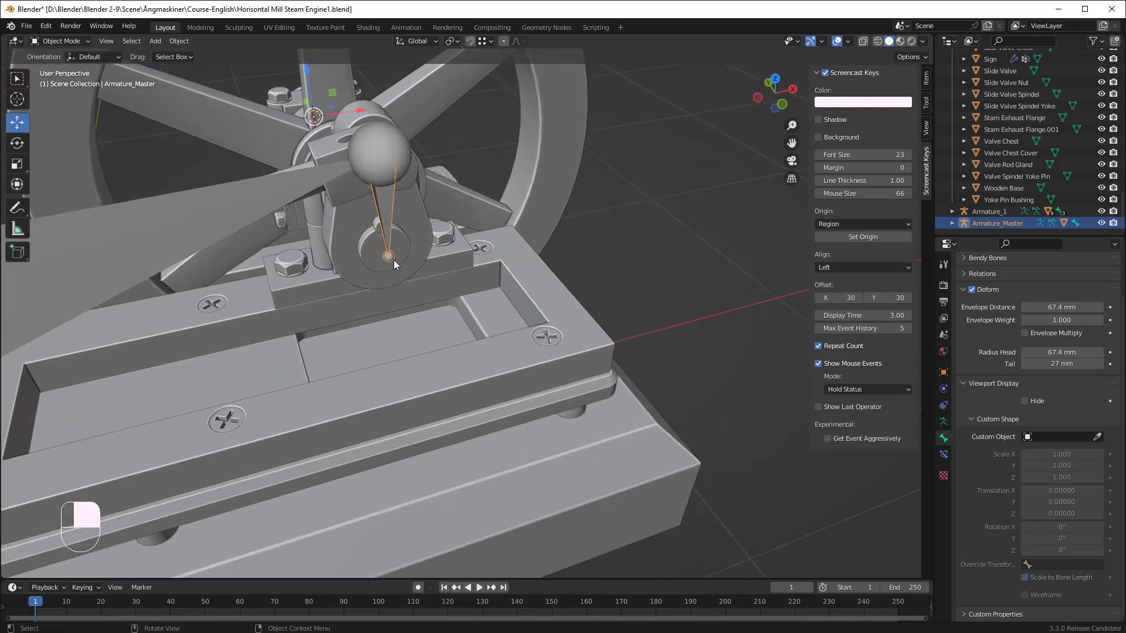
pyautogui.keyDown('shift'); pyautogui.moveTo(371, 275); pyautogui.dragTo(497, 287, button='middle'); pyautogui.keyUp('shift')
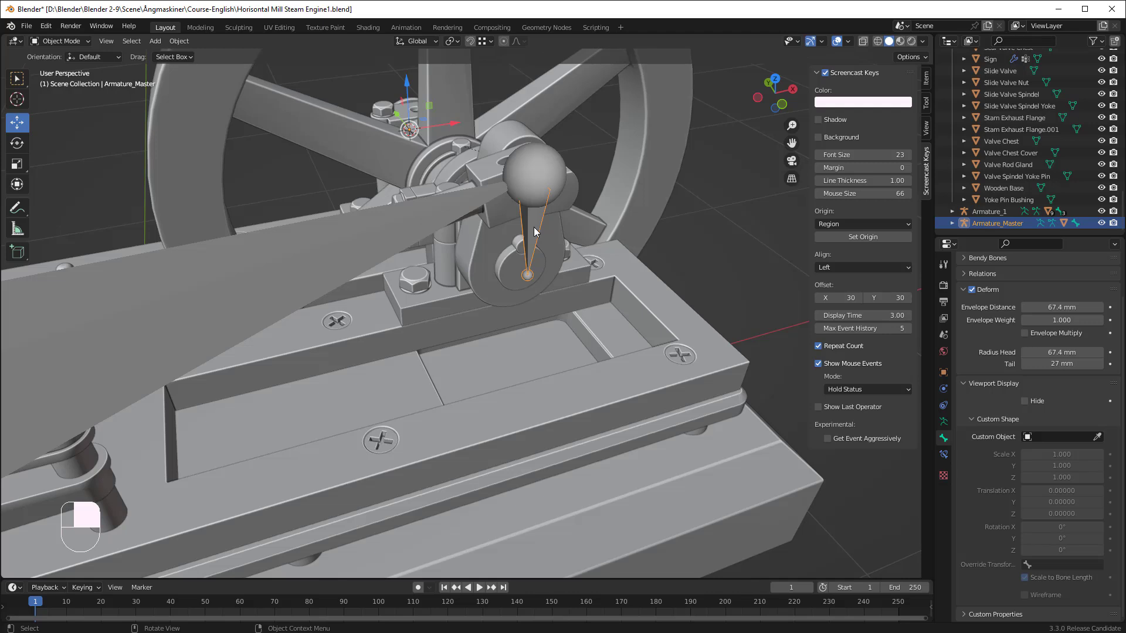
pyautogui.press('q')
pyautogui.press('Tab')
pyautogui.click(528, 275)
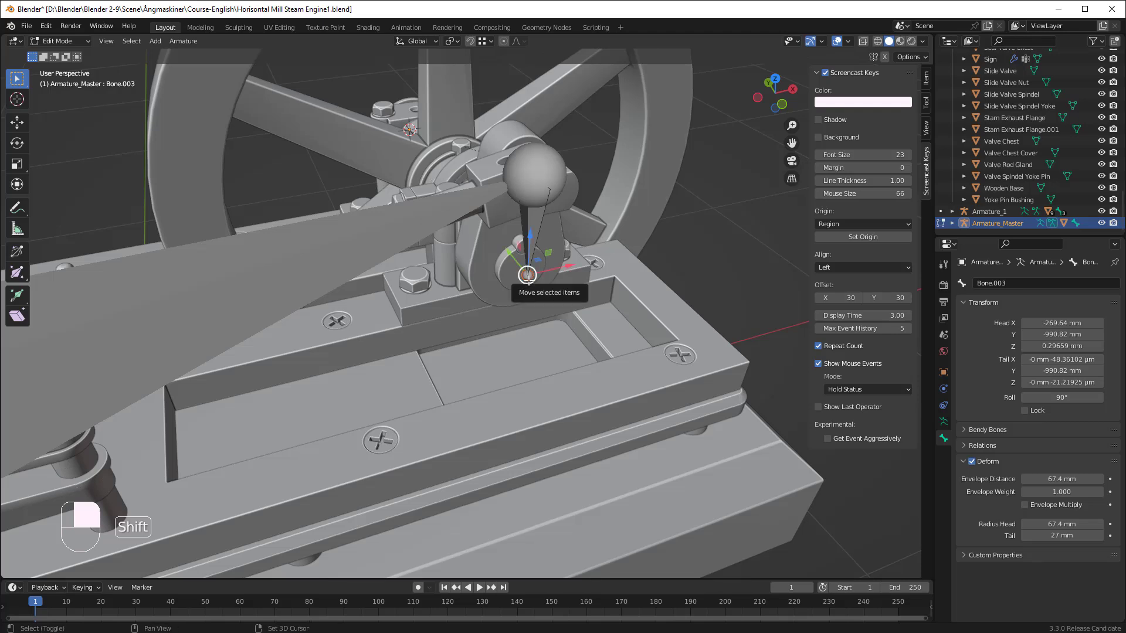
pyautogui.hotkey('shift', 's')
pyautogui.click(526, 344)
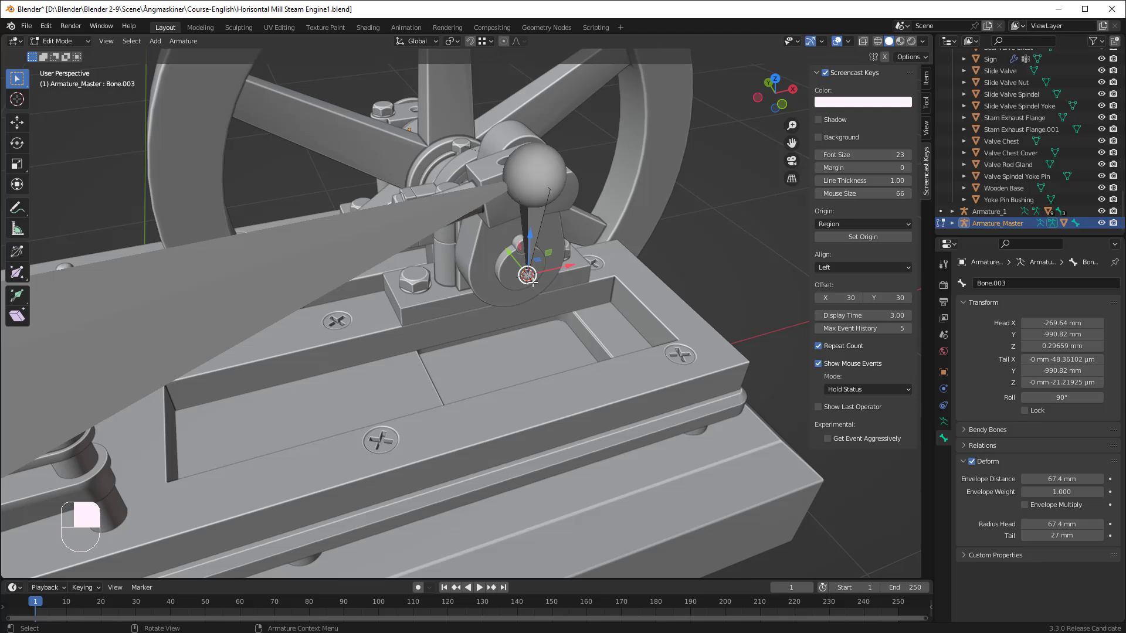
# - Return to Object Mode and set Armature_Master's origin to the 3D cursor
pyautogui.press('Tab')
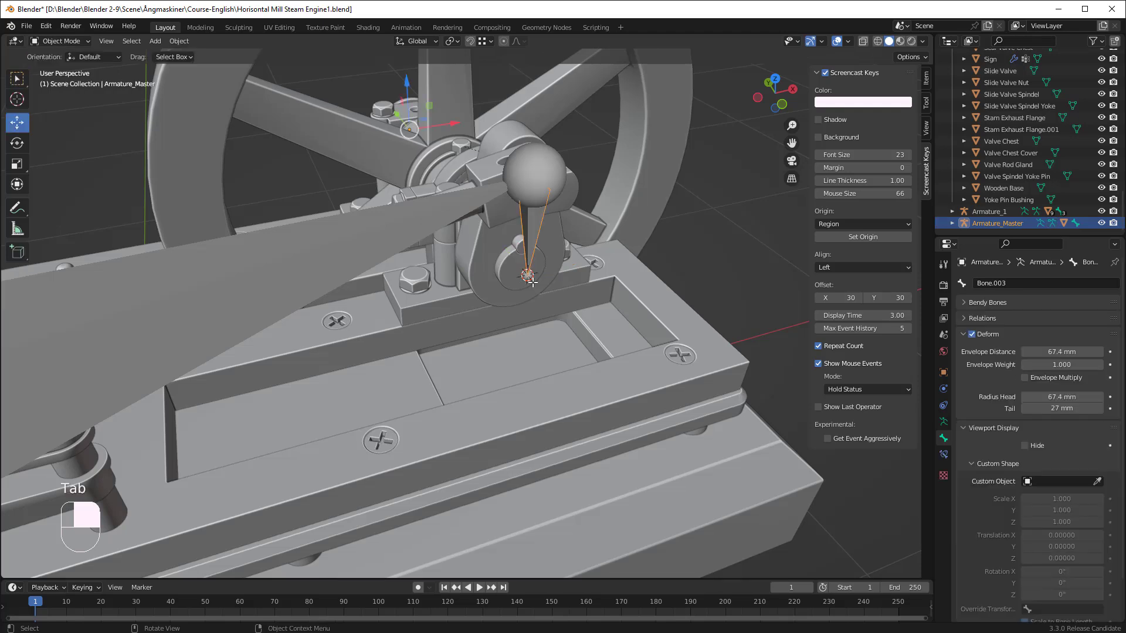
pyautogui.rightClick(531, 233)
pyautogui.moveTo(531, 231)
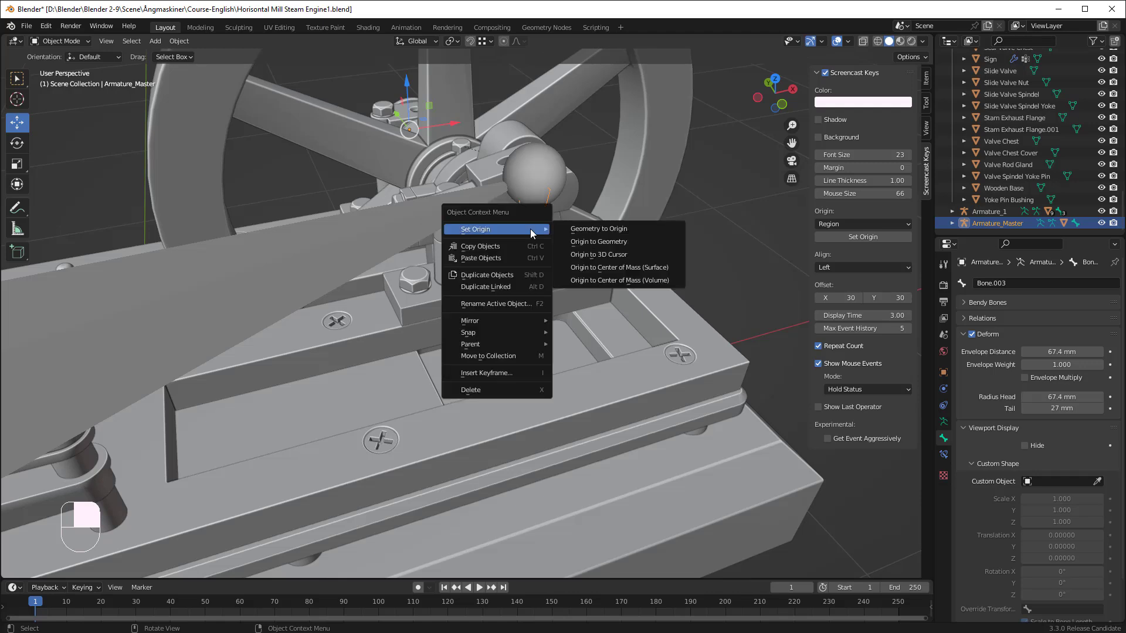
pyautogui.click(593, 256)
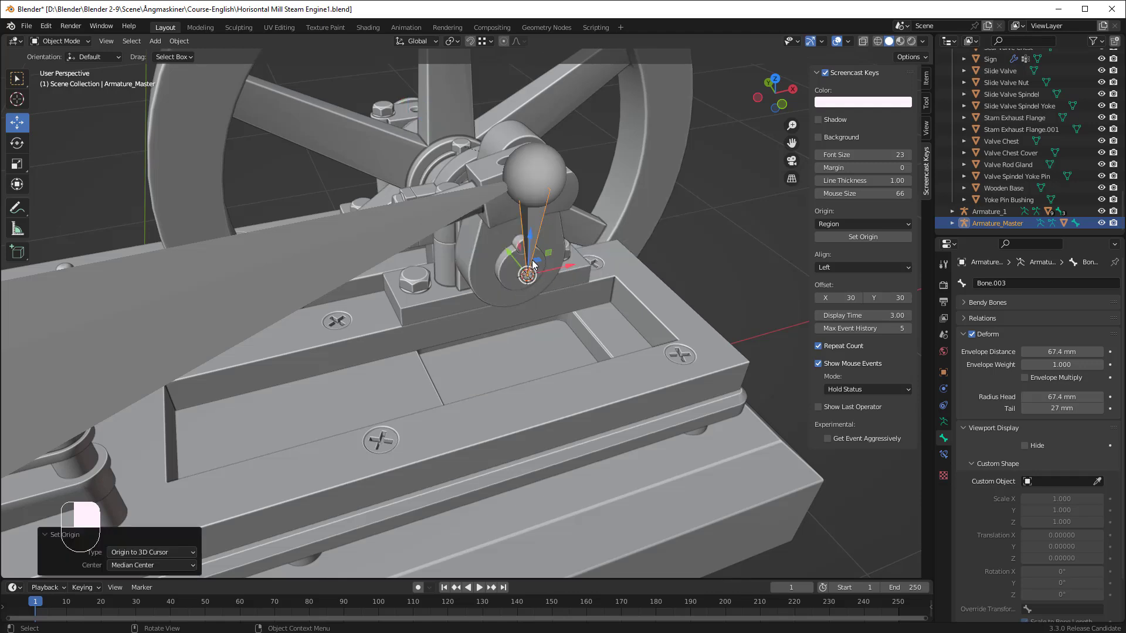
# - Select Armature_1 and hide it so the engine parts are unobstructed
pyautogui.scroll(-3, 498, 291)
pyautogui.moveTo(435, 293); pyautogui.dragTo(533, 304, button='middle')
pyautogui.scroll(-5, 533, 304)
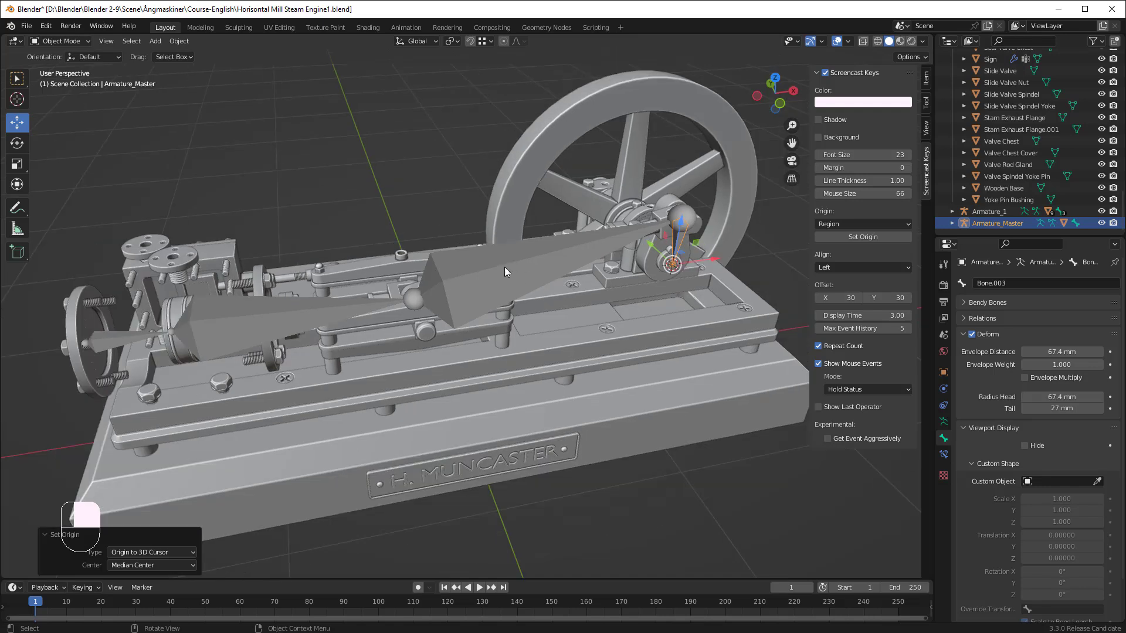
pyautogui.click(498, 277)
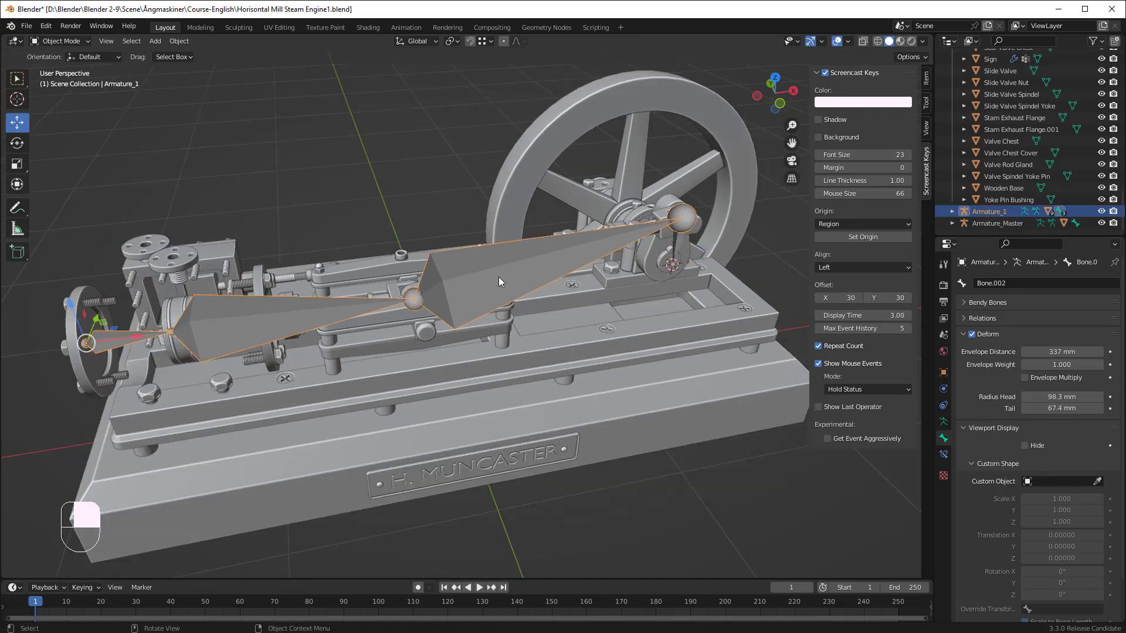
pyautogui.press('h')
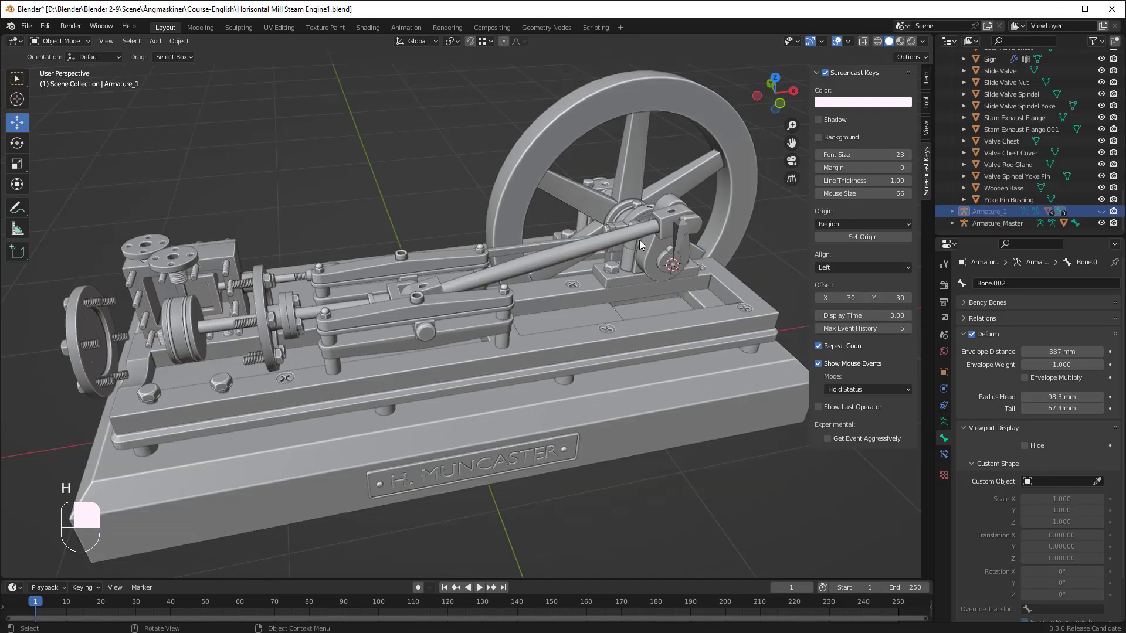
# - Select Armature_Master and test its rotation about the global Y axis, leaving it in its original orientation
pyautogui.click(677, 243)
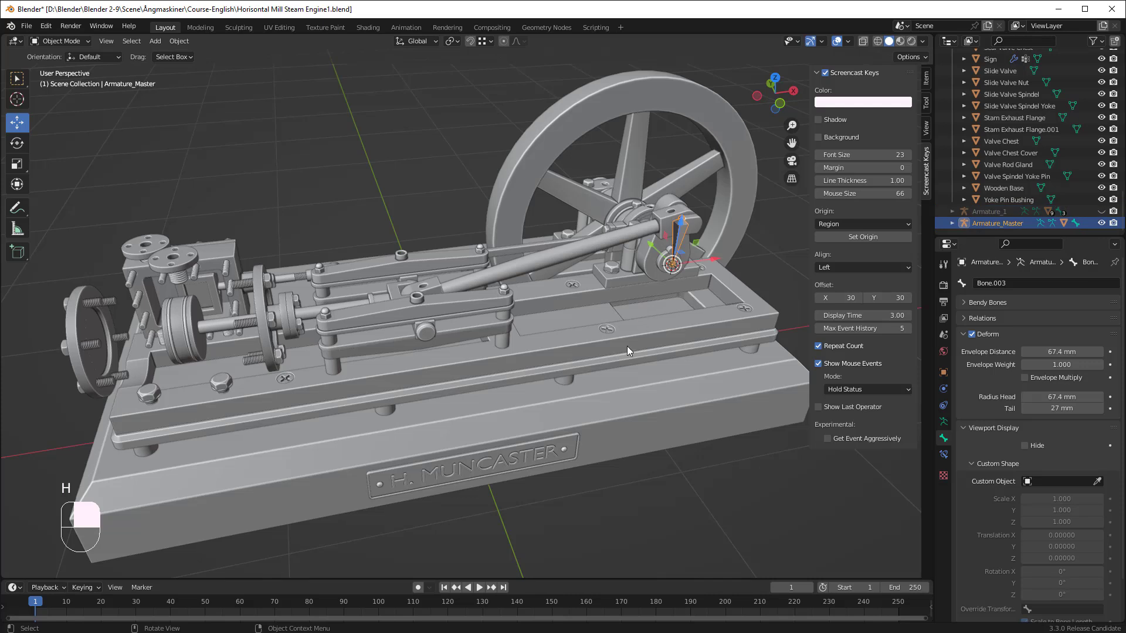
pyautogui.press('r')
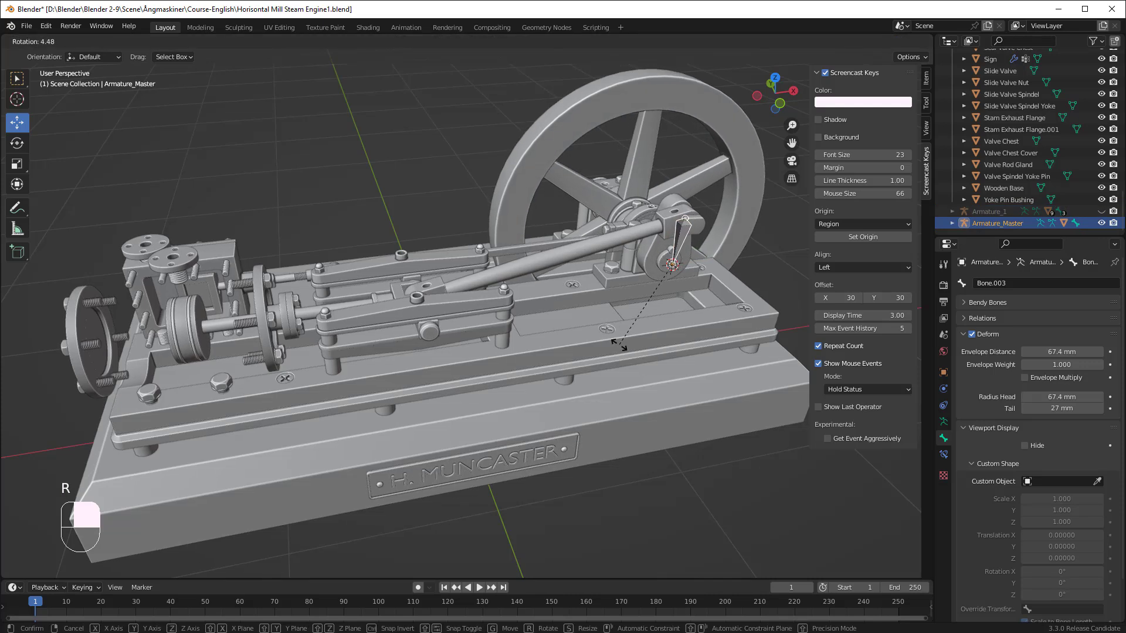
pyautogui.press('y')
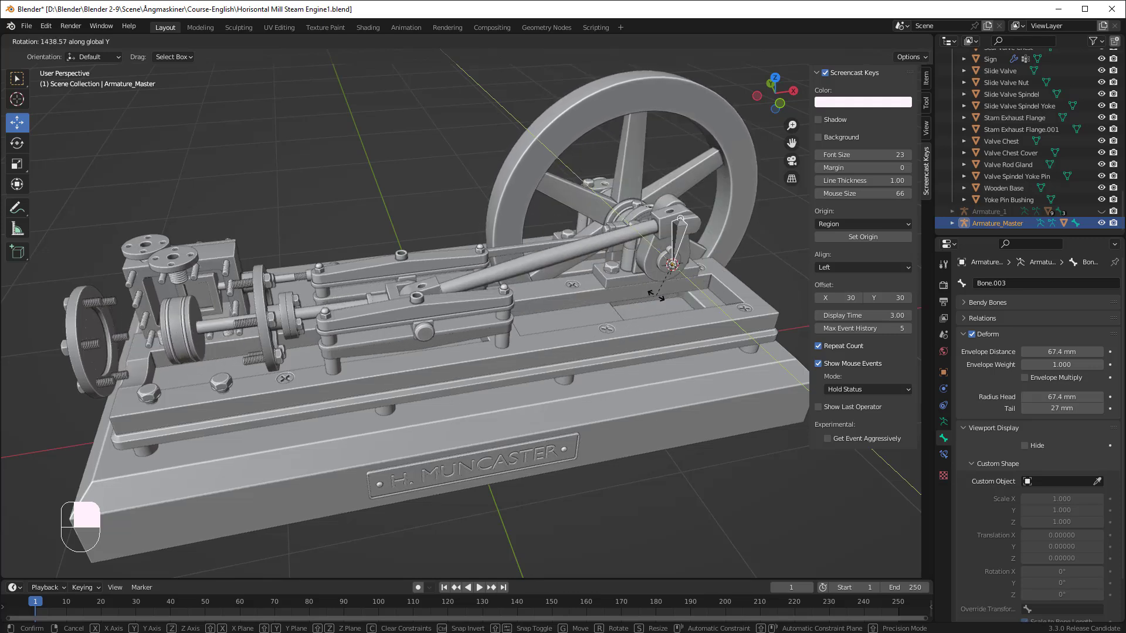
pyautogui.click(669, 246)
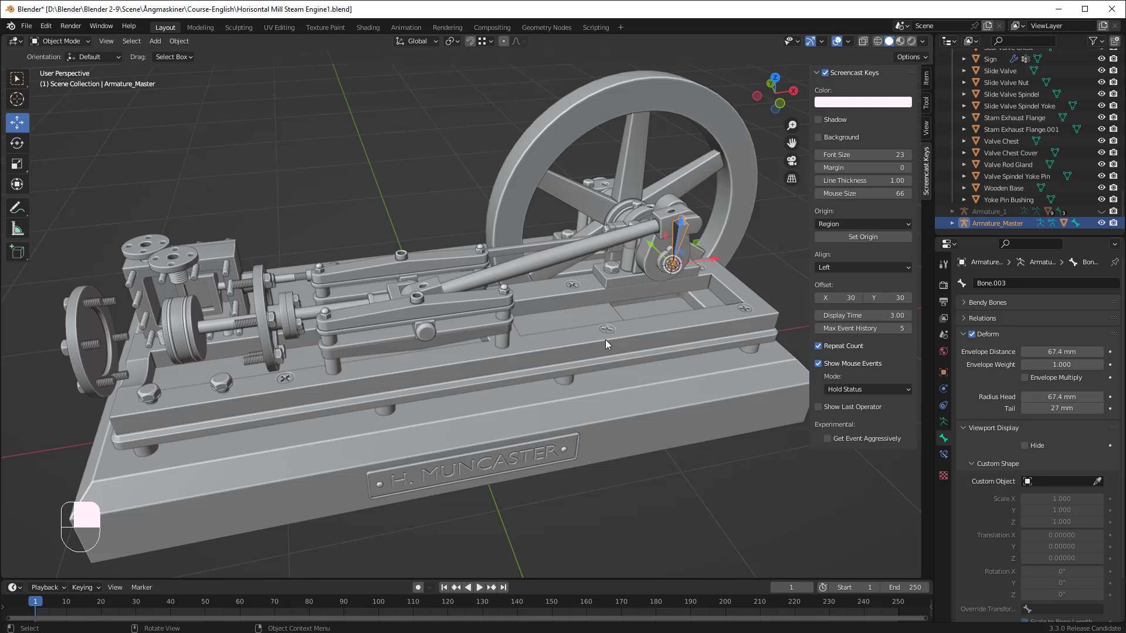
# - Enlarge the timeline slightly, insert a Rotation keyframe for Armature_Master at frame 1 and briefly run the playback
pyautogui.moveTo(360, 579); pyautogui.dragTo(359, 553)
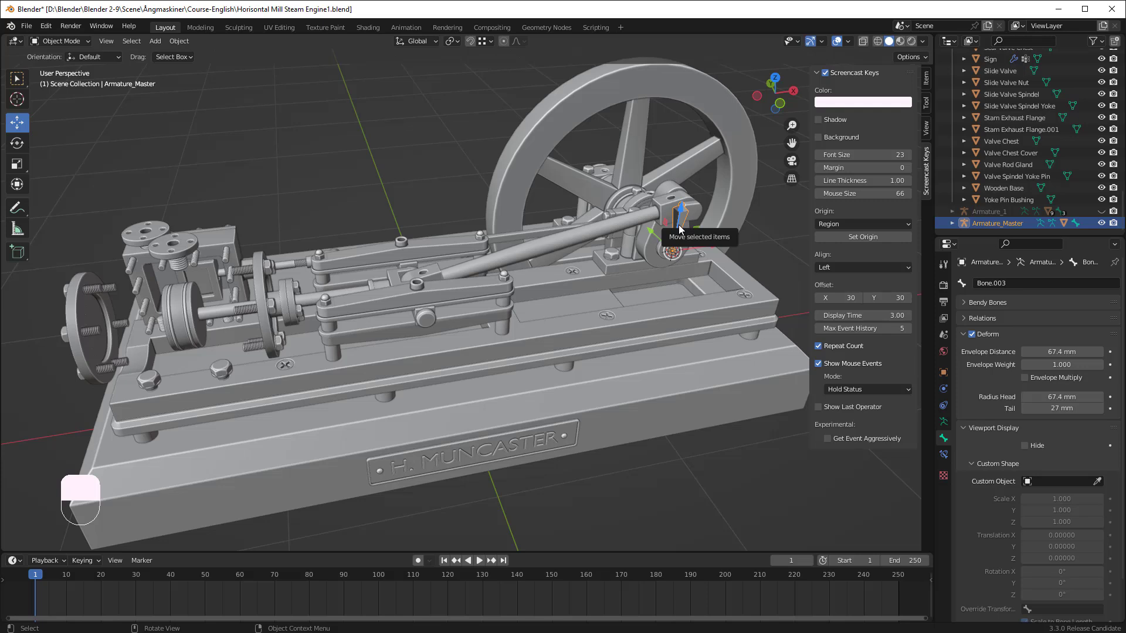
pyautogui.press('i')
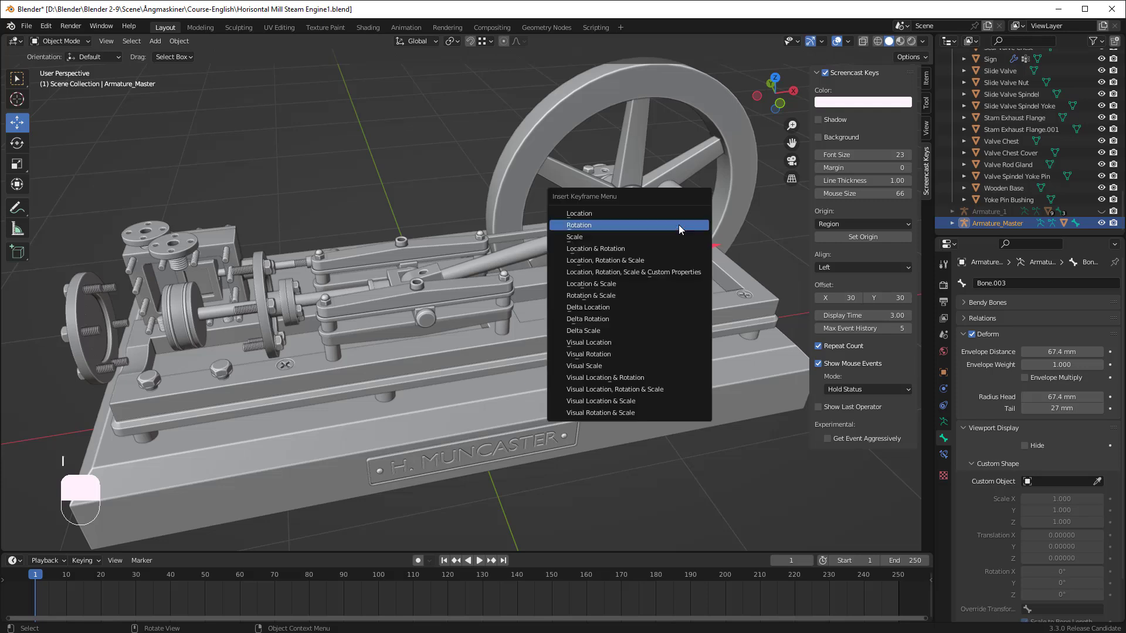
pyautogui.click(576, 227)
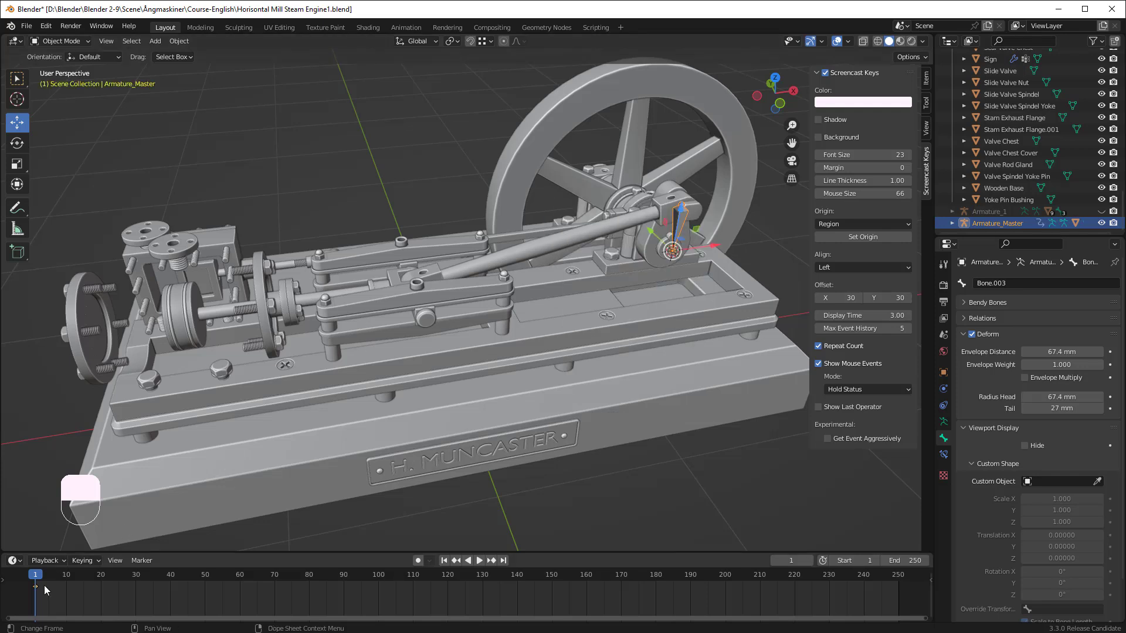
pyautogui.press('space')
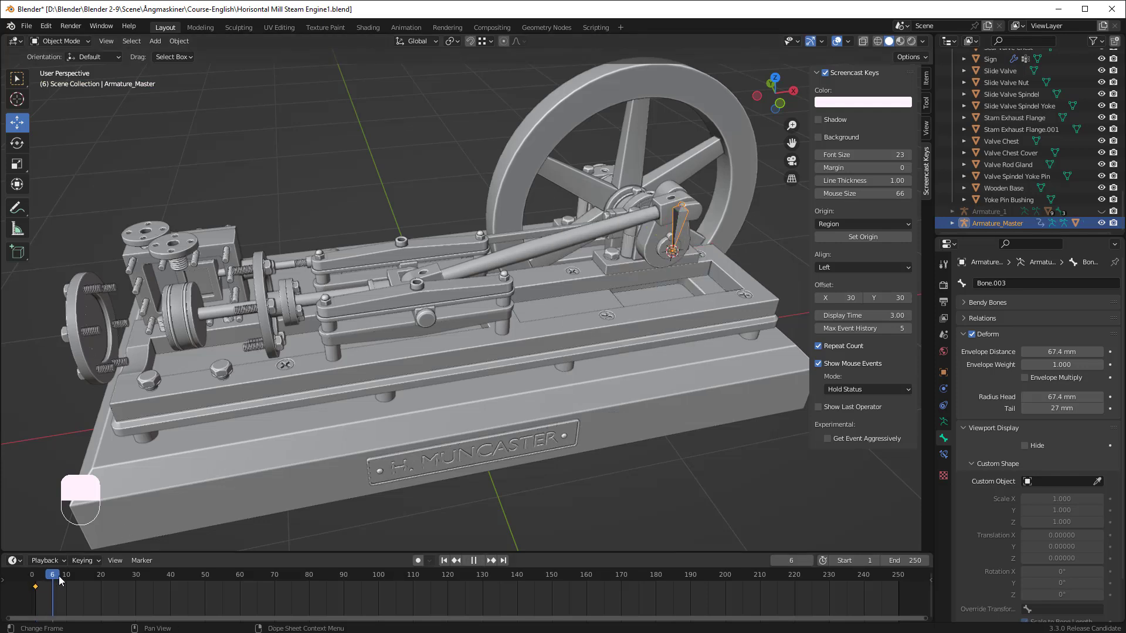
pyautogui.press('Escape')
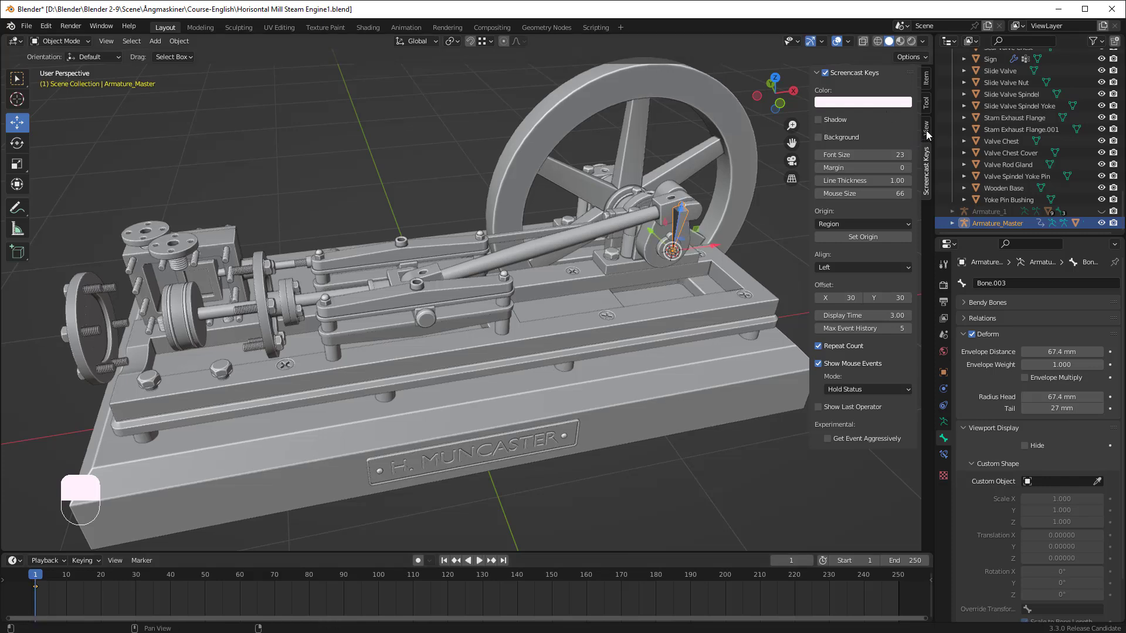
# - Display the armature's transform values, go to frame 150 and rotate Armature_Master about 1795° around the global Y axis
pyautogui.click(926, 80)
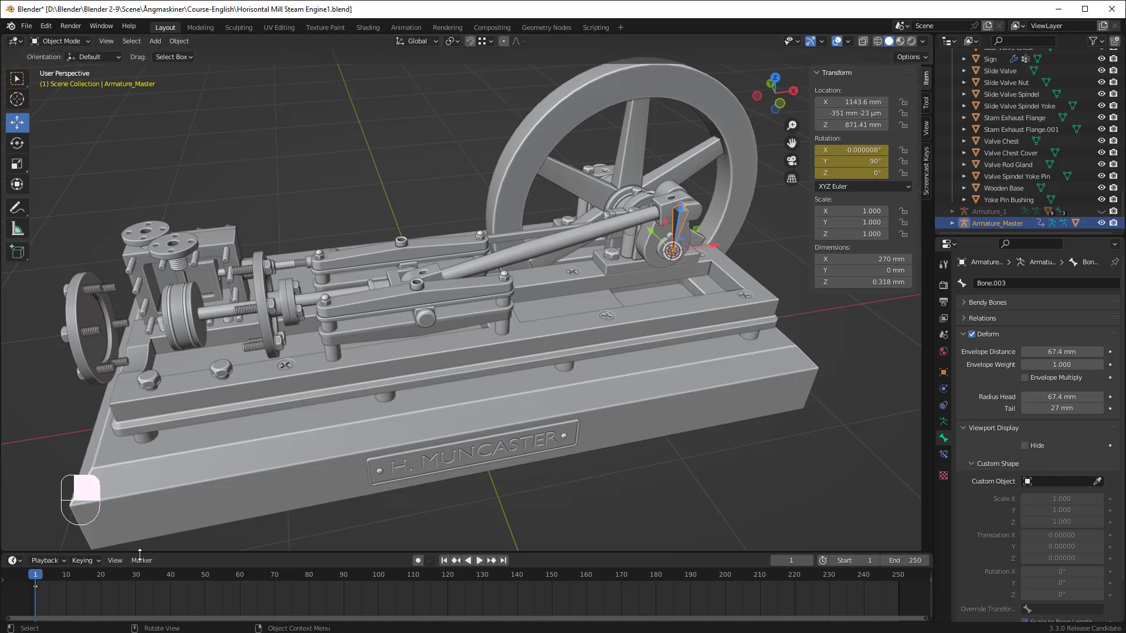
pyautogui.moveTo(36, 580); pyautogui.dragTo(548, 575)
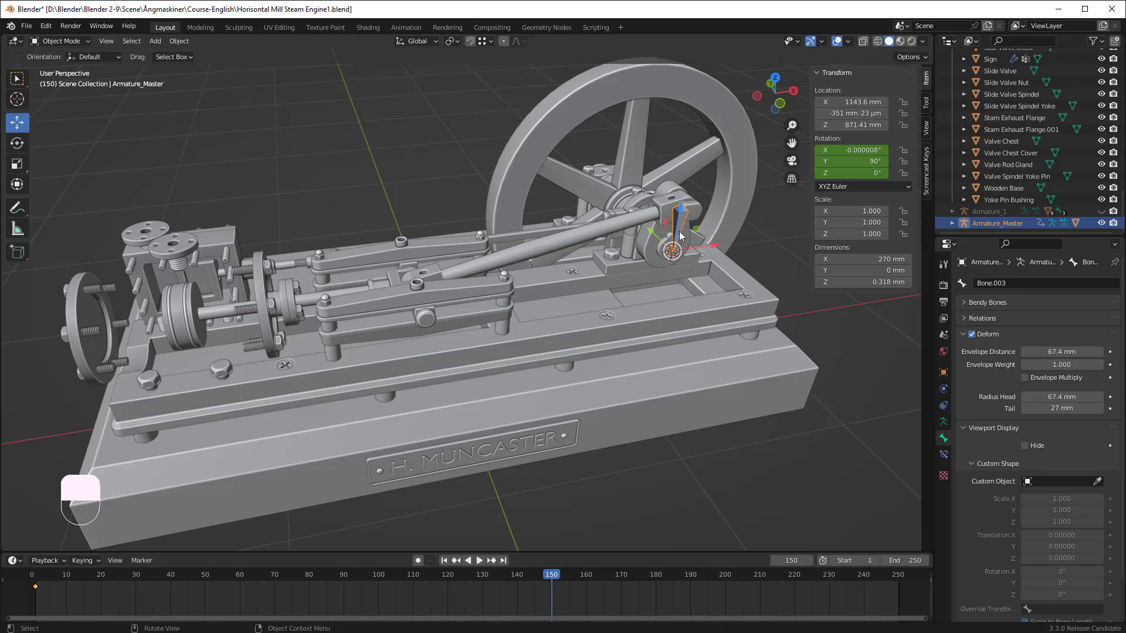
pyautogui.press('r')
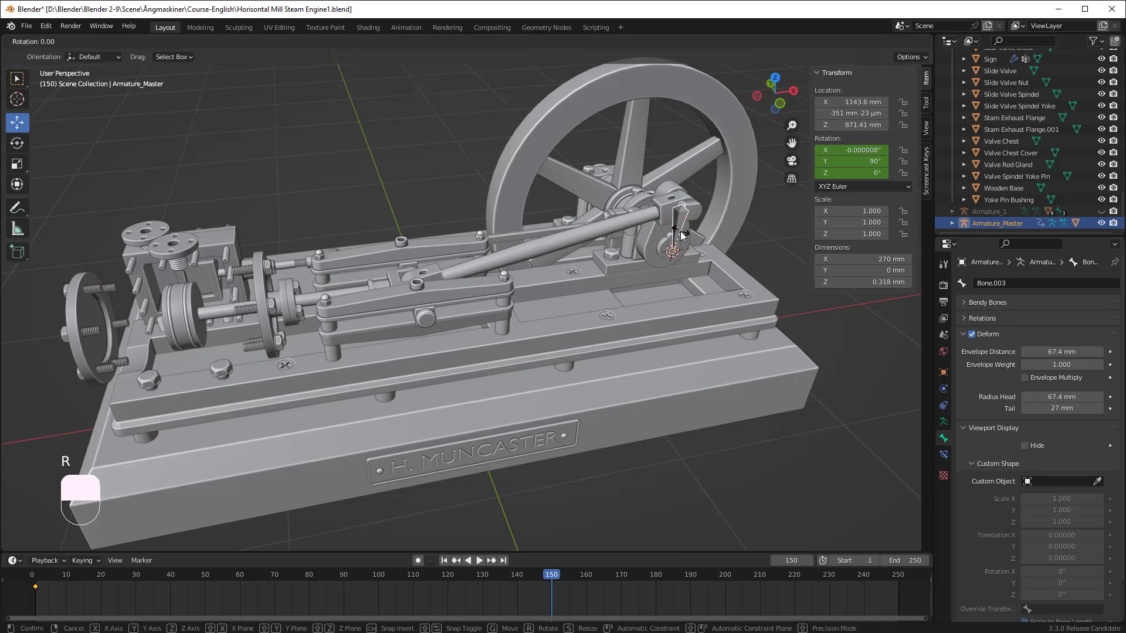
pyautogui.press('y')
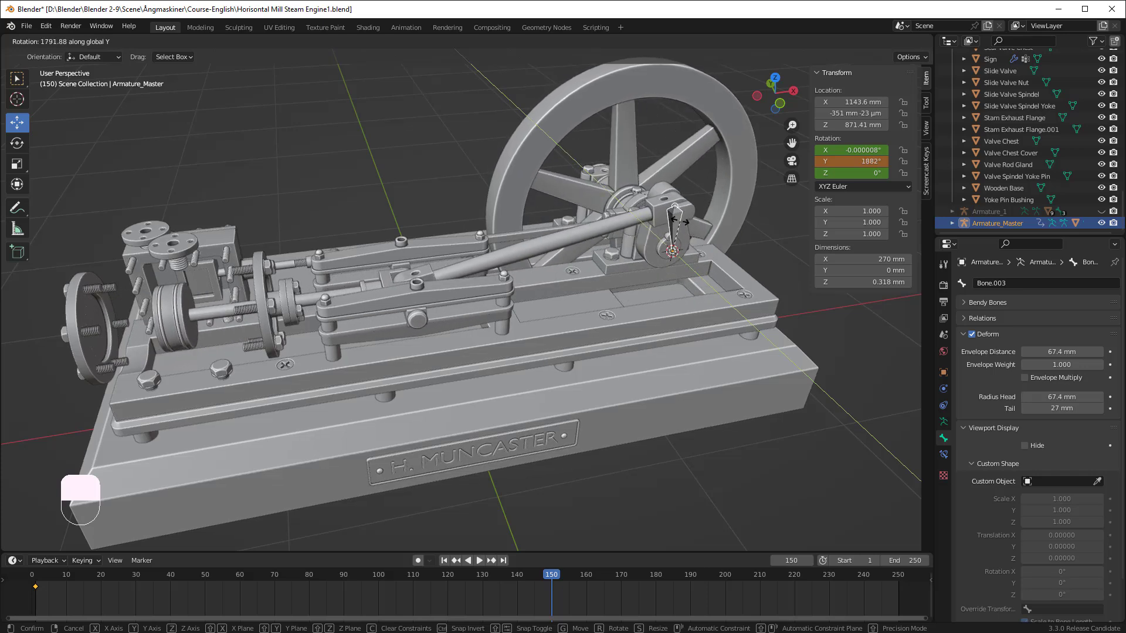
pyautogui.click(680, 222)
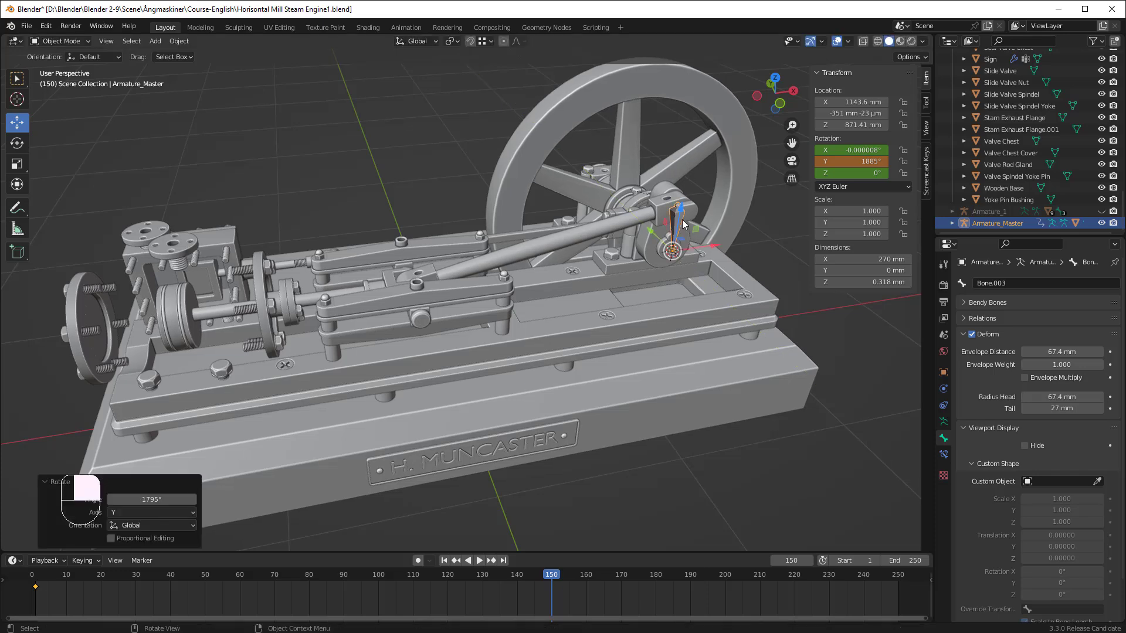
# - Set Armature_Master's Y rotation to 1890° and insert a Rotation keyframe at frame 150
pyautogui.click(845, 162)
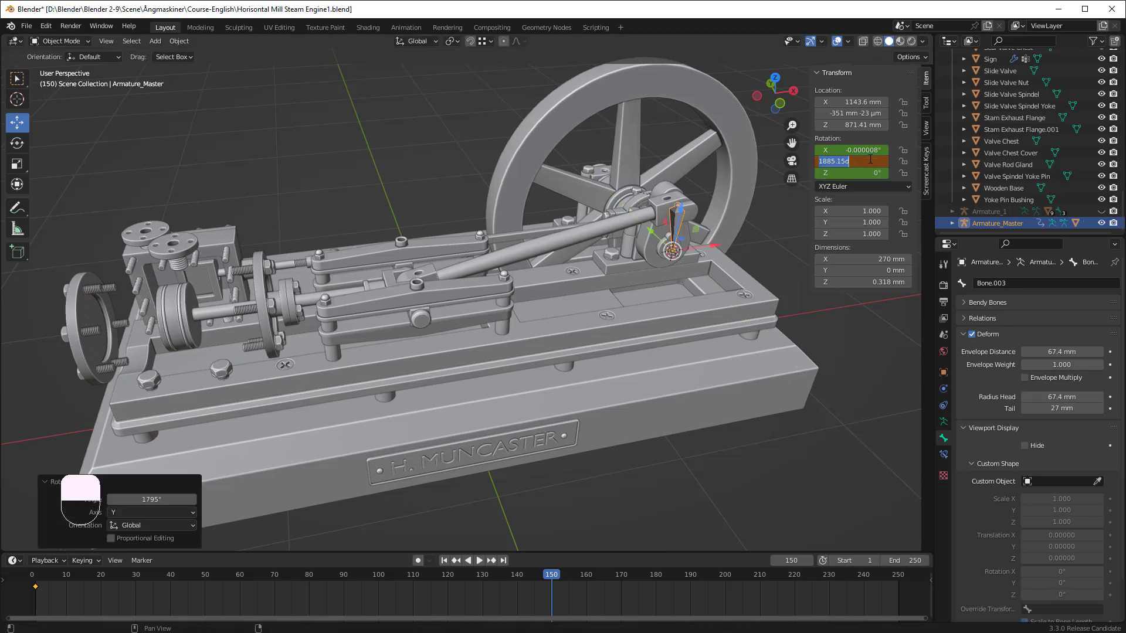
pyautogui.write('1890')
pyautogui.press('Return')
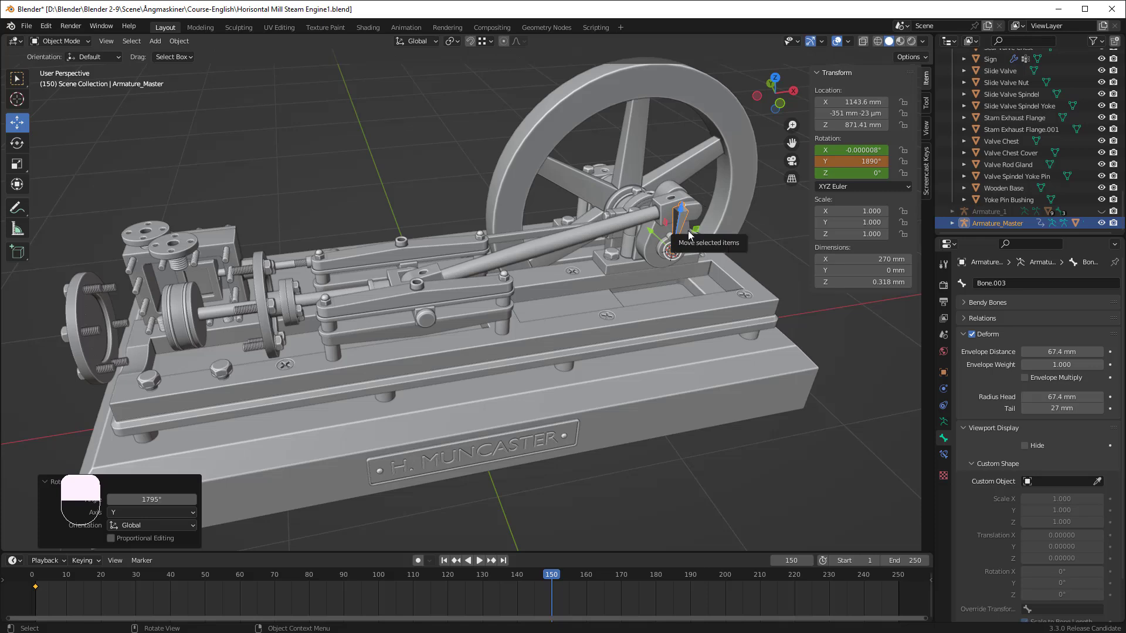
pyautogui.press('i')
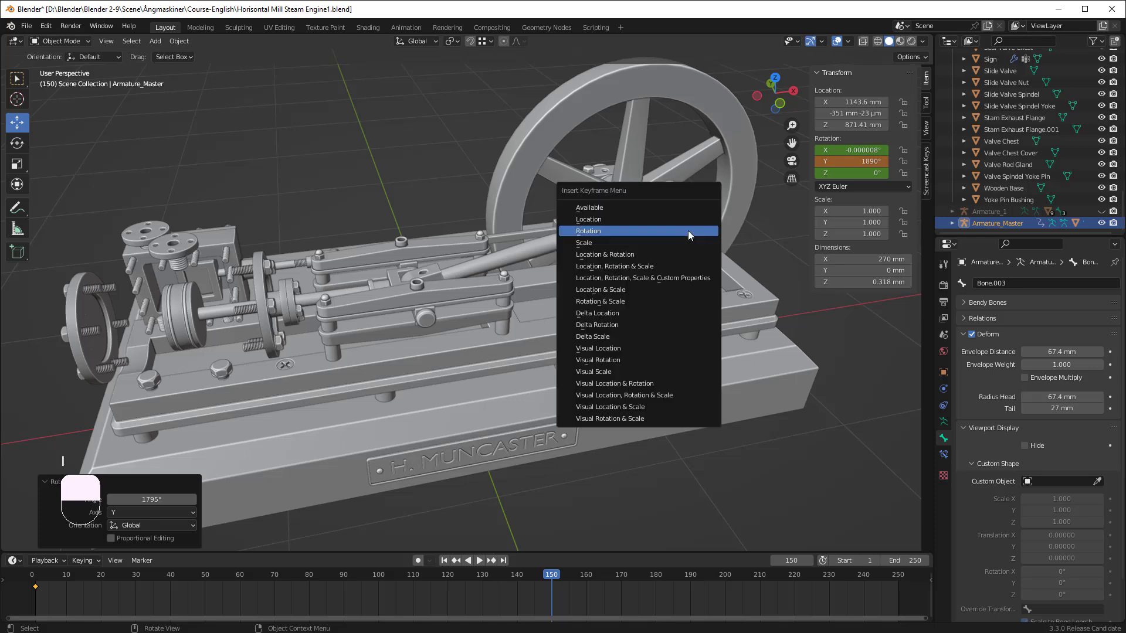
pyautogui.click(588, 231)
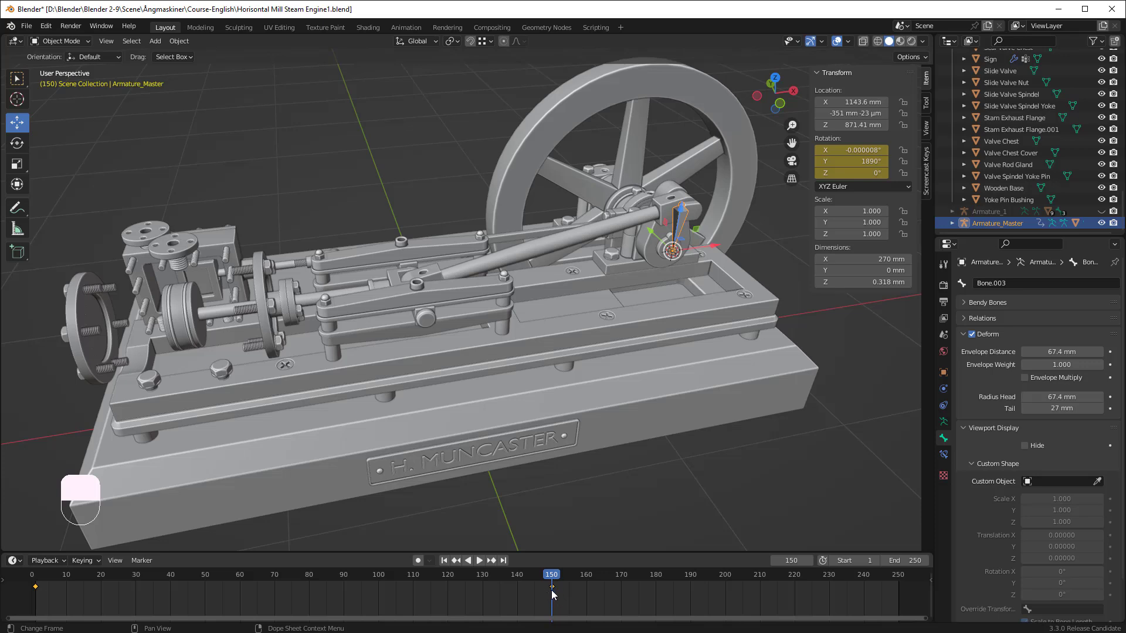
# - Play the animation from frame 1 to check the engine's motion
pyautogui.click(444, 561)
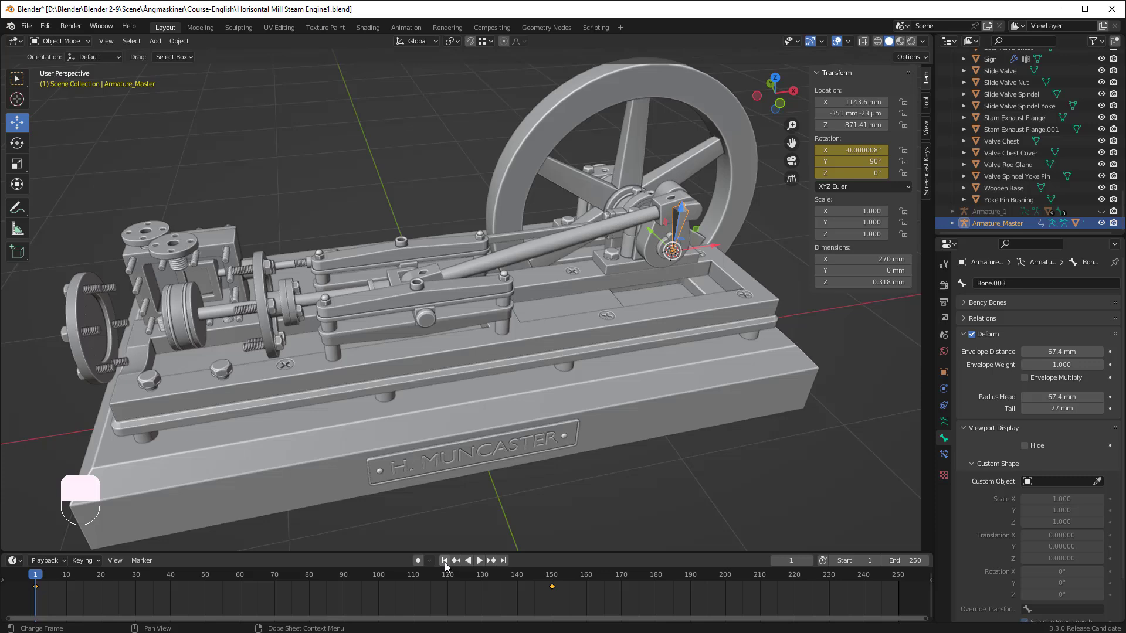
pyautogui.click(477, 560)
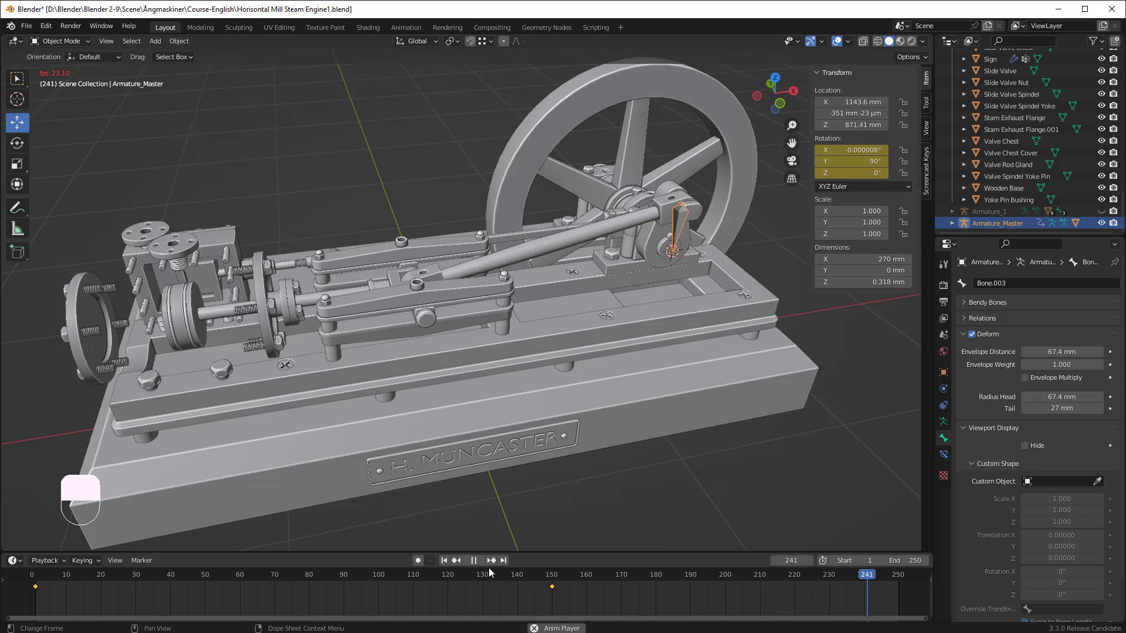
# - Stop the playback and set the scene's end frame to 150
pyautogui.click(475, 561)
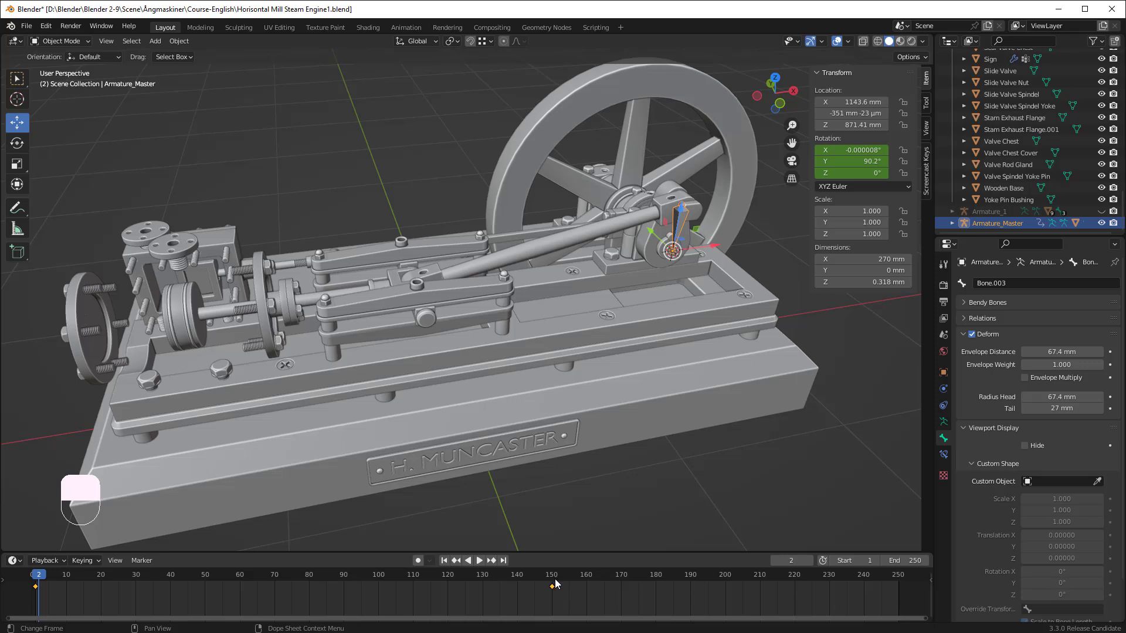
pyautogui.click(914, 560)
pyautogui.write('150')
pyautogui.press('Return')
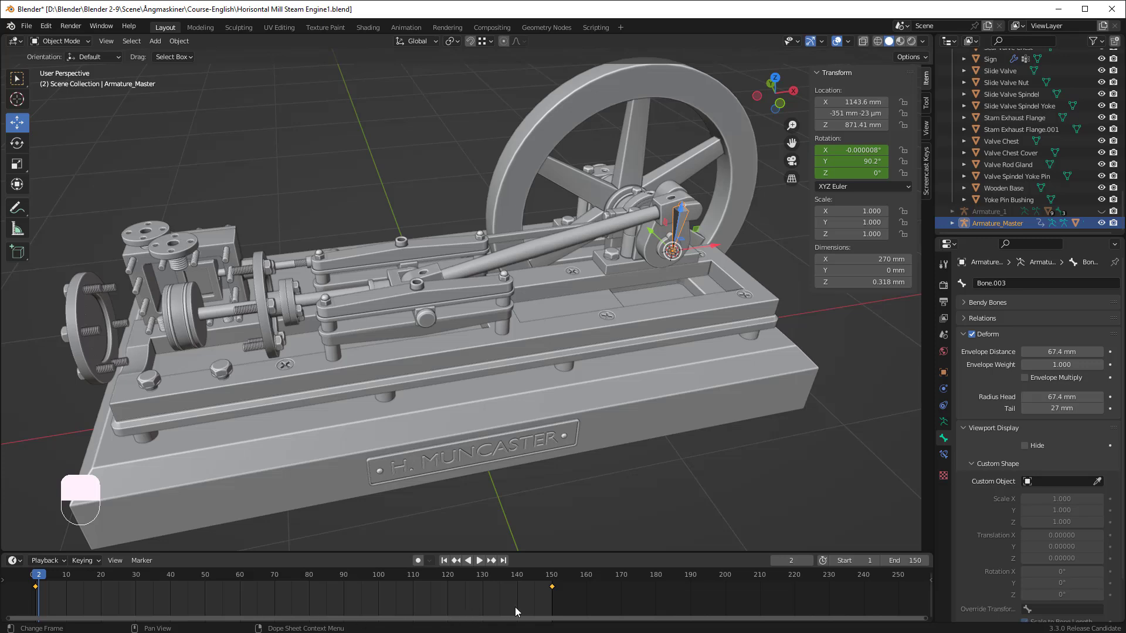
# - Play the shortened animation to check that it loops, stop it and return to frame 1
pyautogui.click(479, 562)
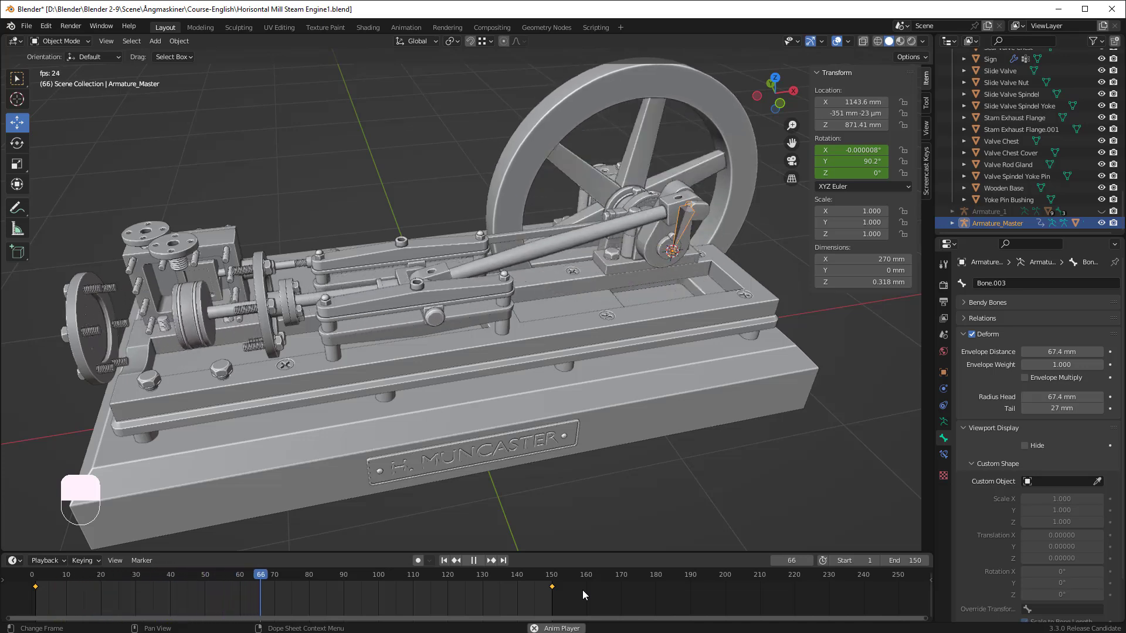
pyautogui.click(475, 560)
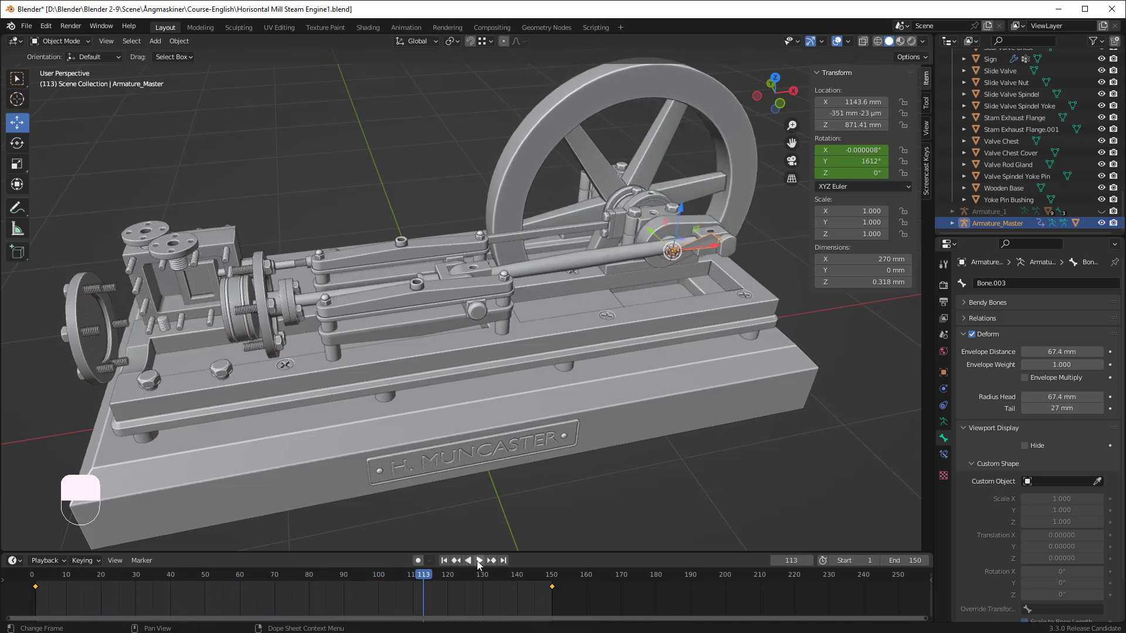
pyautogui.click(444, 561)
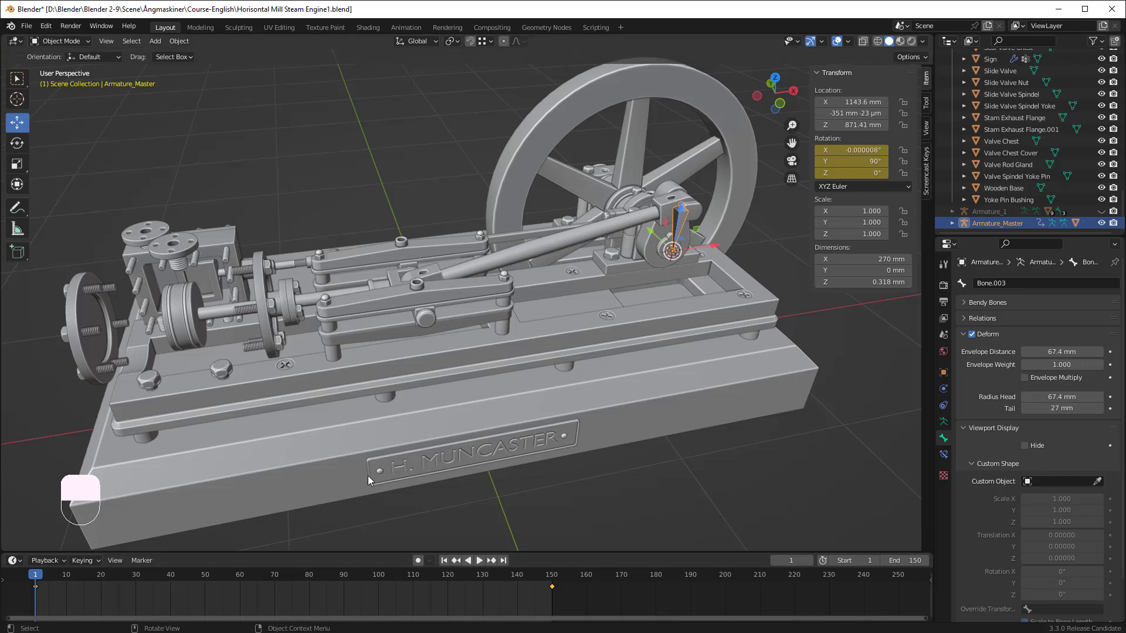
# - Save the steam engine file under its existing name
pyautogui.moveTo(403, 317); pyautogui.dragTo(326, 294, button='middle')
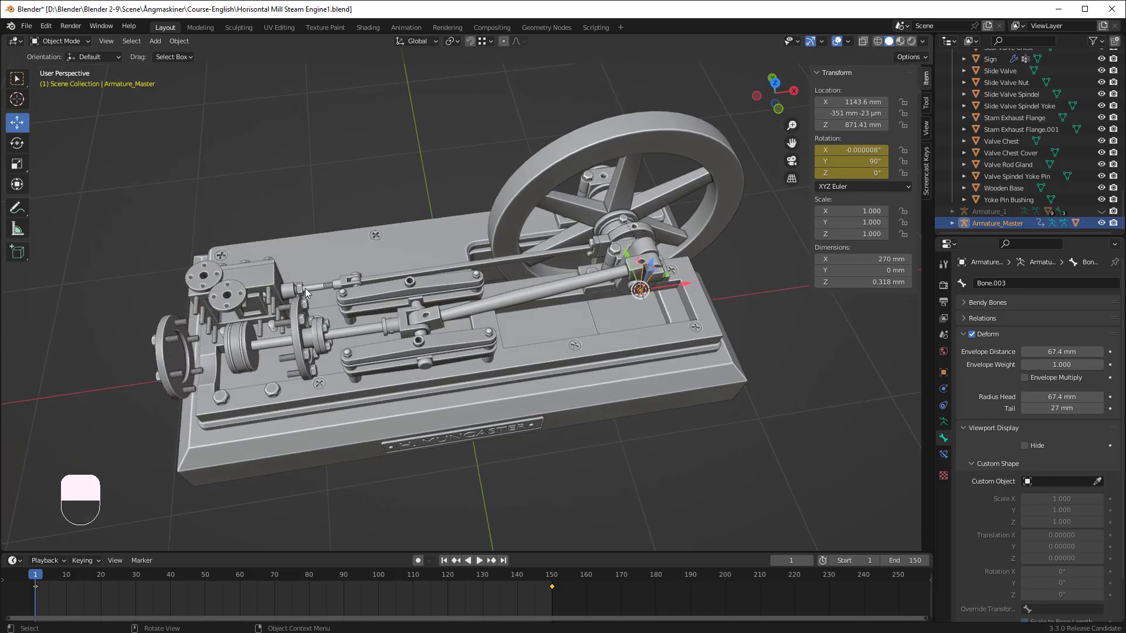
pyautogui.moveTo(417, 364); pyautogui.dragTo(427, 329, button='middle')
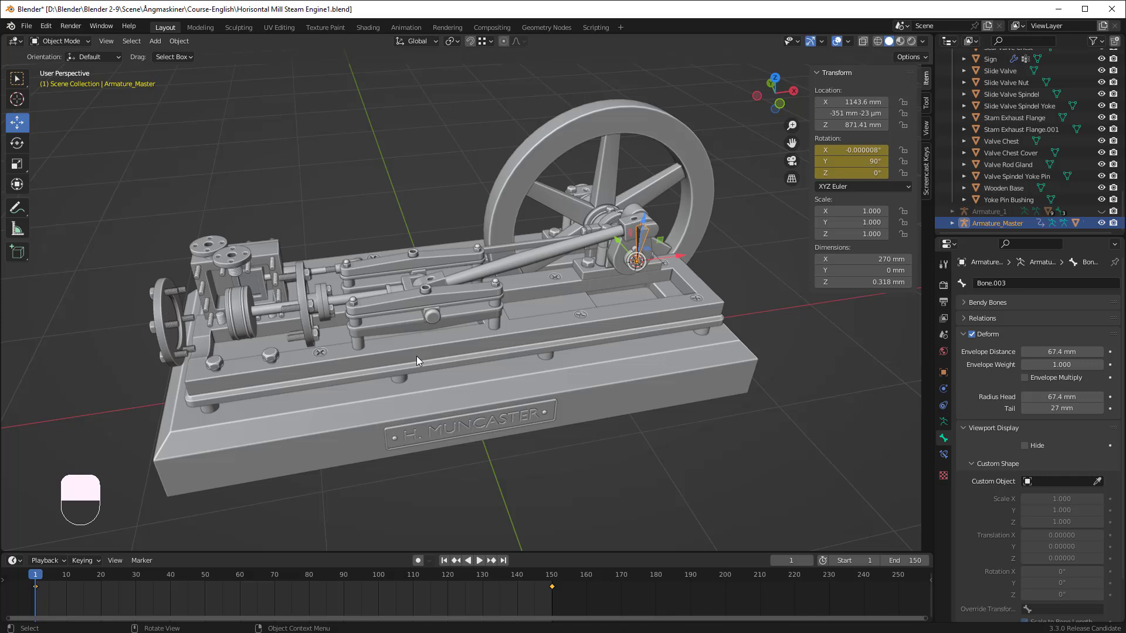
pyautogui.press('ctrl')
pyautogui.hotkey('ctrl', 's')
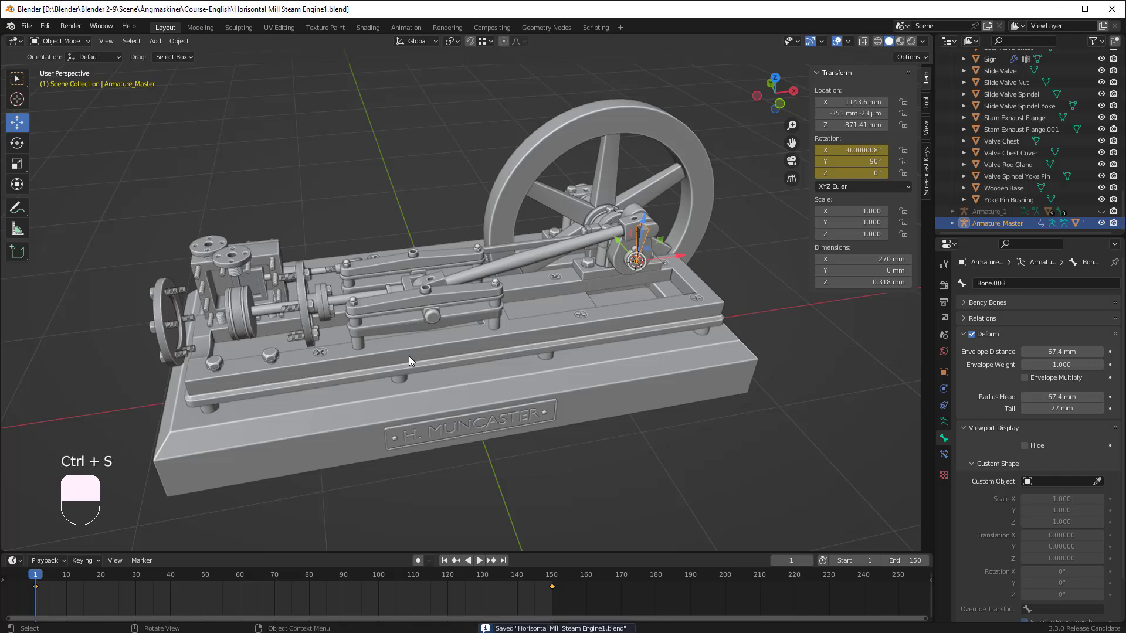